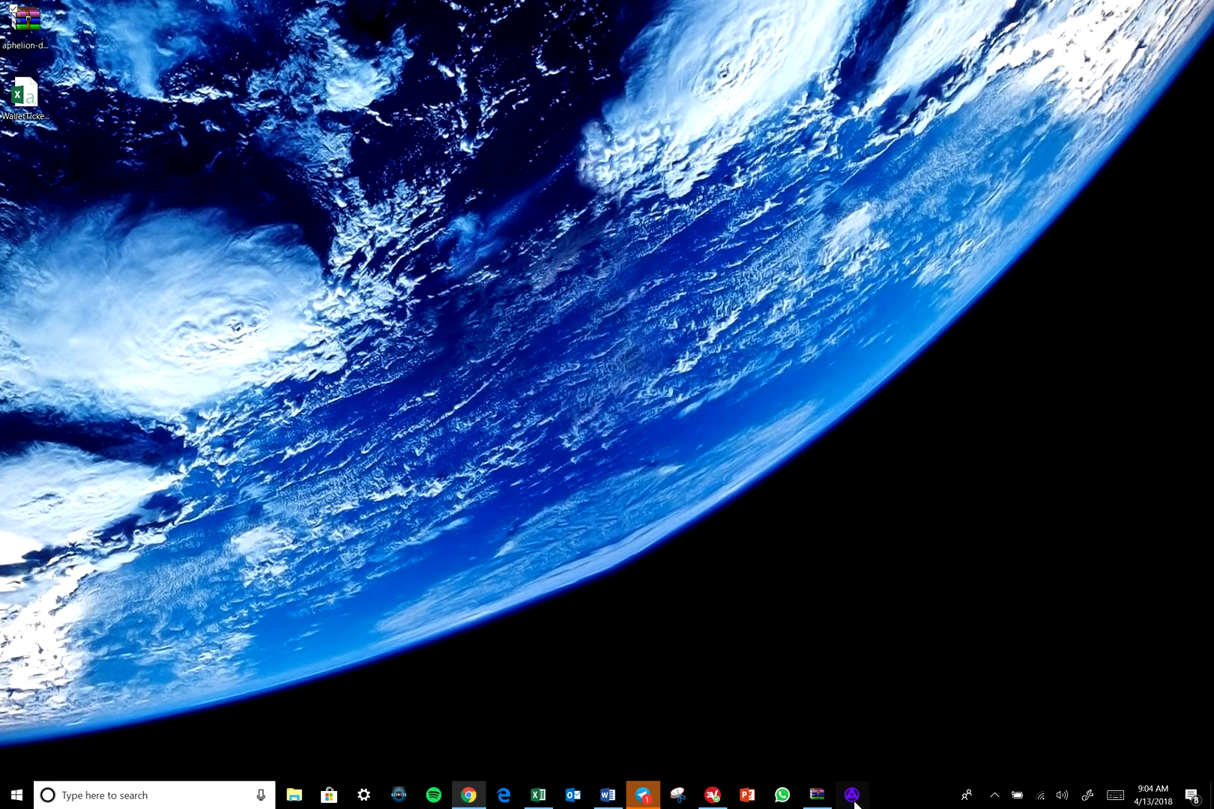
- Launch the Aphelion wallet, view the Create Wallet form, then go back to the start screen
{"action": "left_click", "coordinate": [853, 796]}
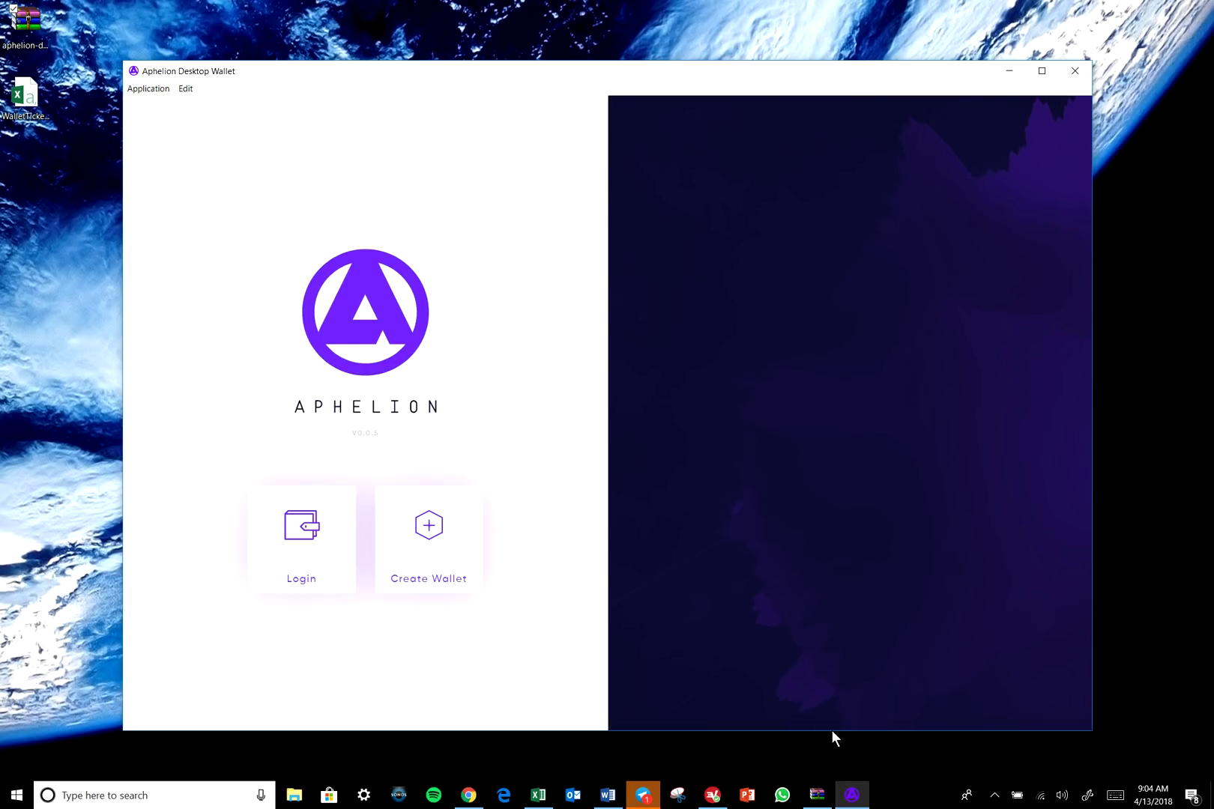
{"action": "left_click", "coordinate": [450, 570]}
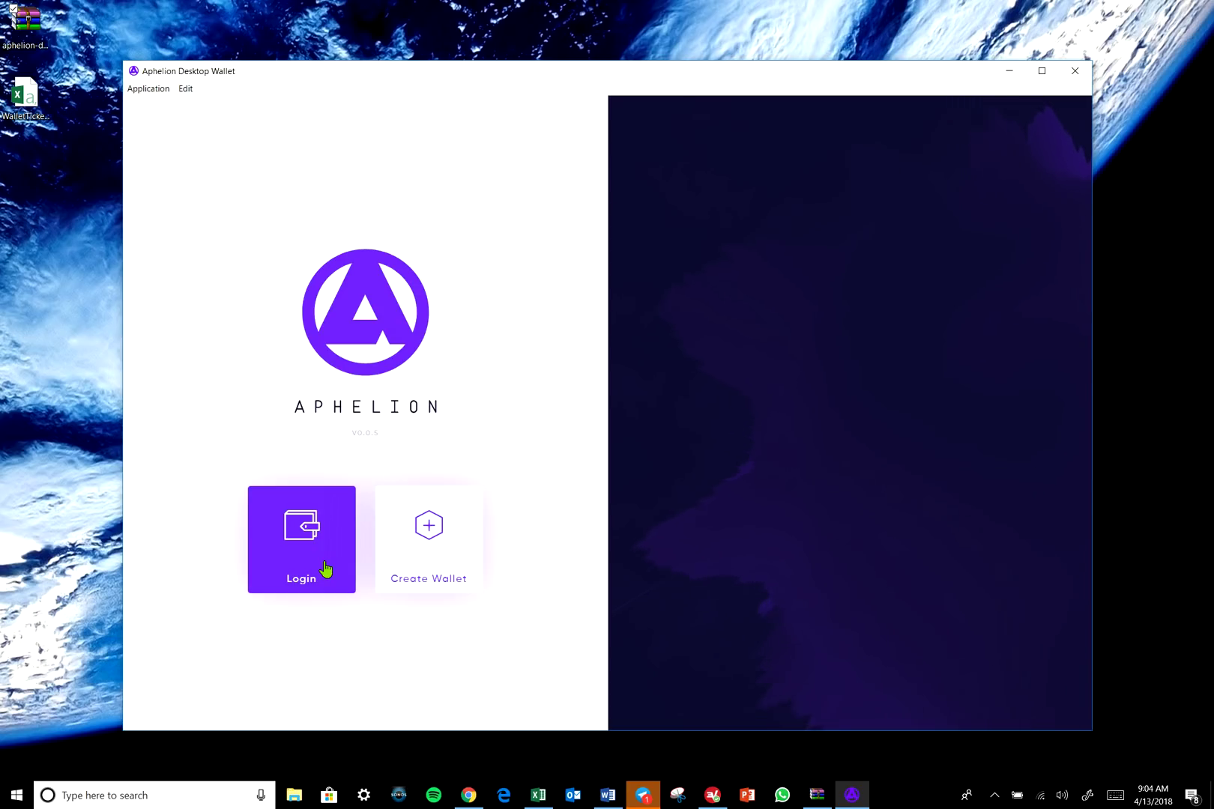
{"action": "left_click", "coordinate": [417, 555]}
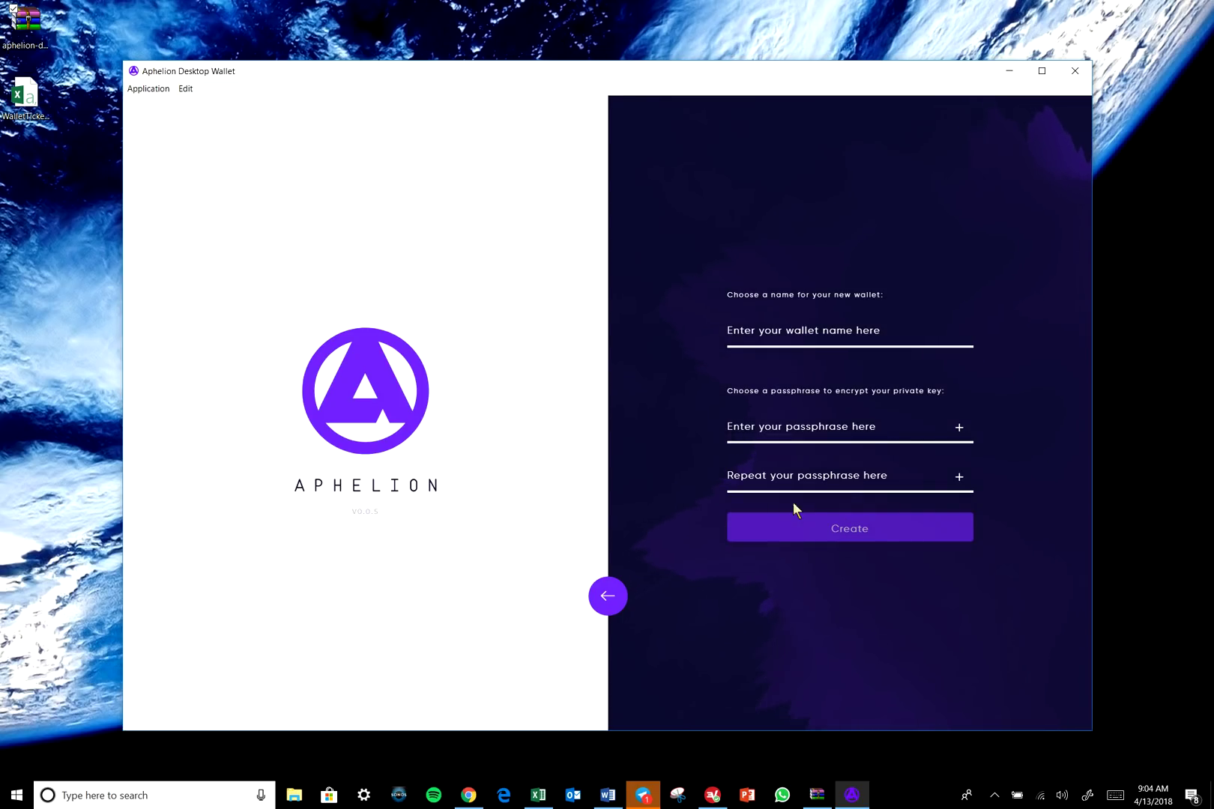
{"action": "left_click", "coordinate": [611, 598]}
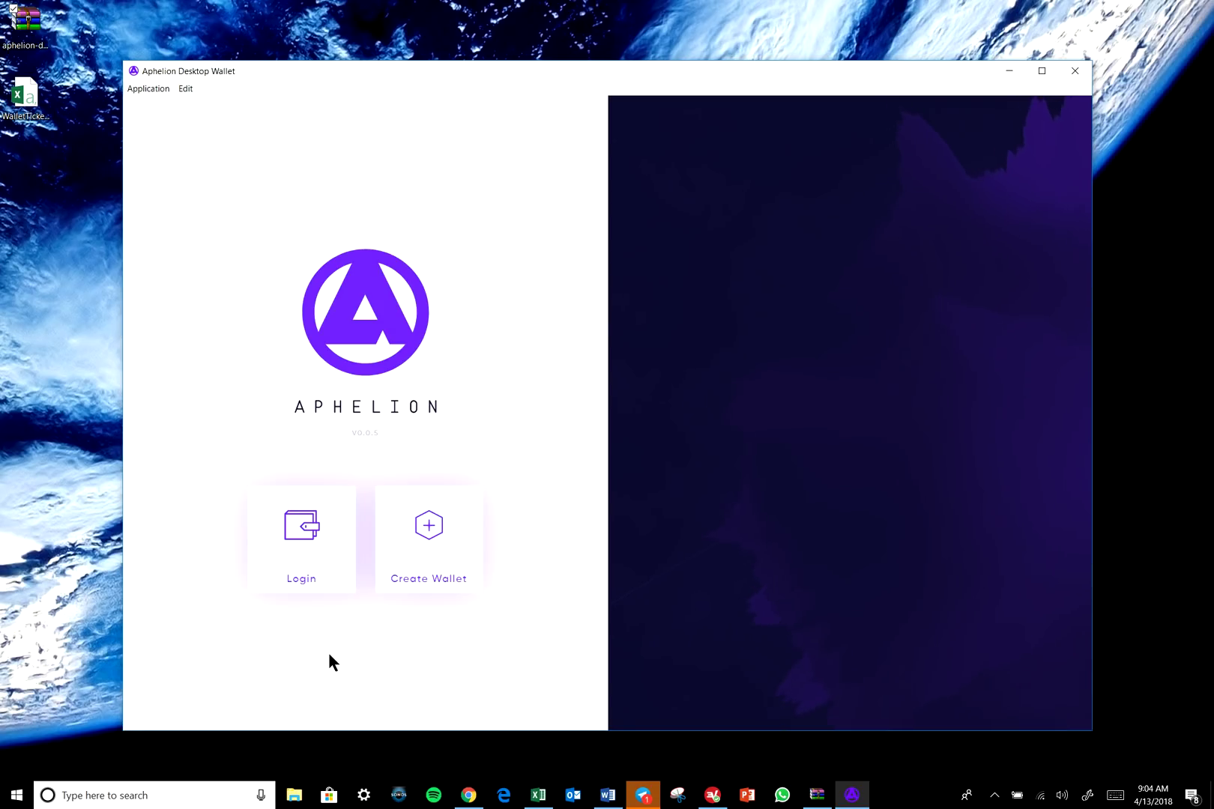
- Log in to the saved Aphelion wallet by entering the wallet passphrase
{"action": "left_click", "coordinate": [308, 551]}
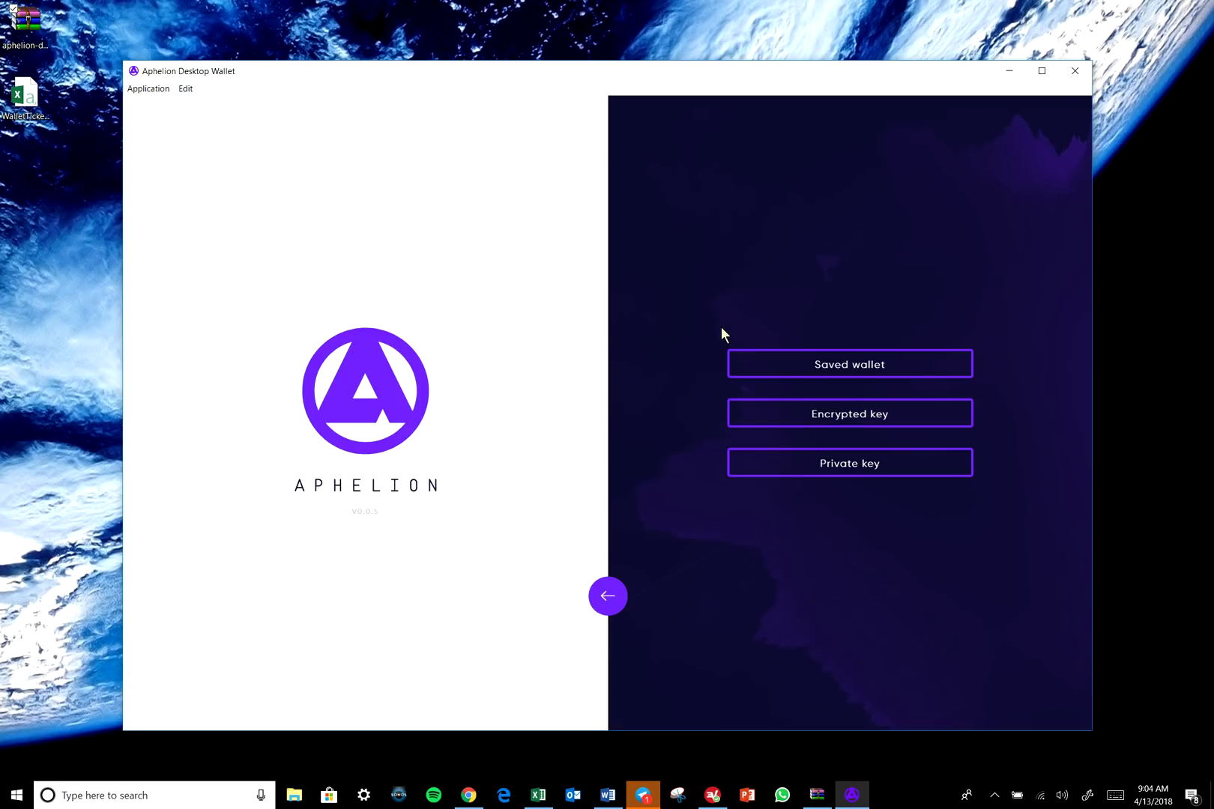
{"action": "left_click", "coordinate": [807, 365]}
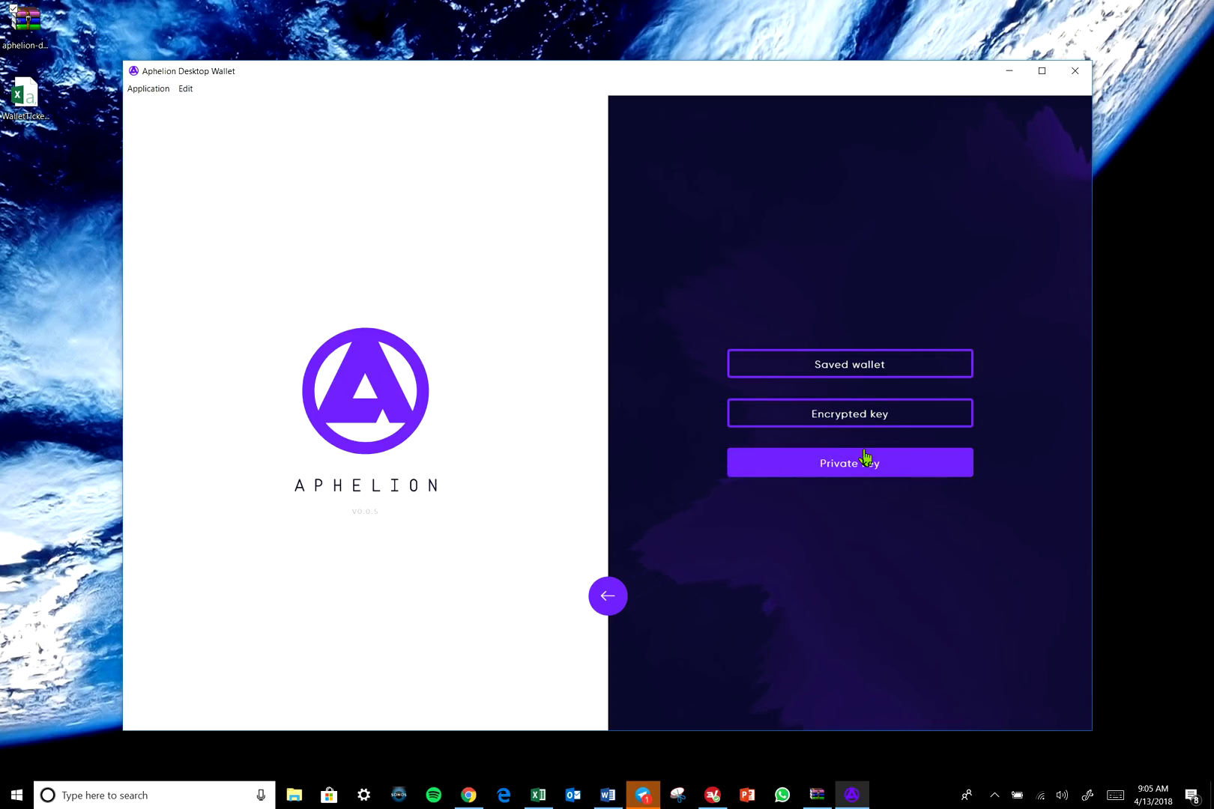
{"action": "left_click", "coordinate": [853, 372]}
{"action": "left_click", "coordinate": [854, 371]}
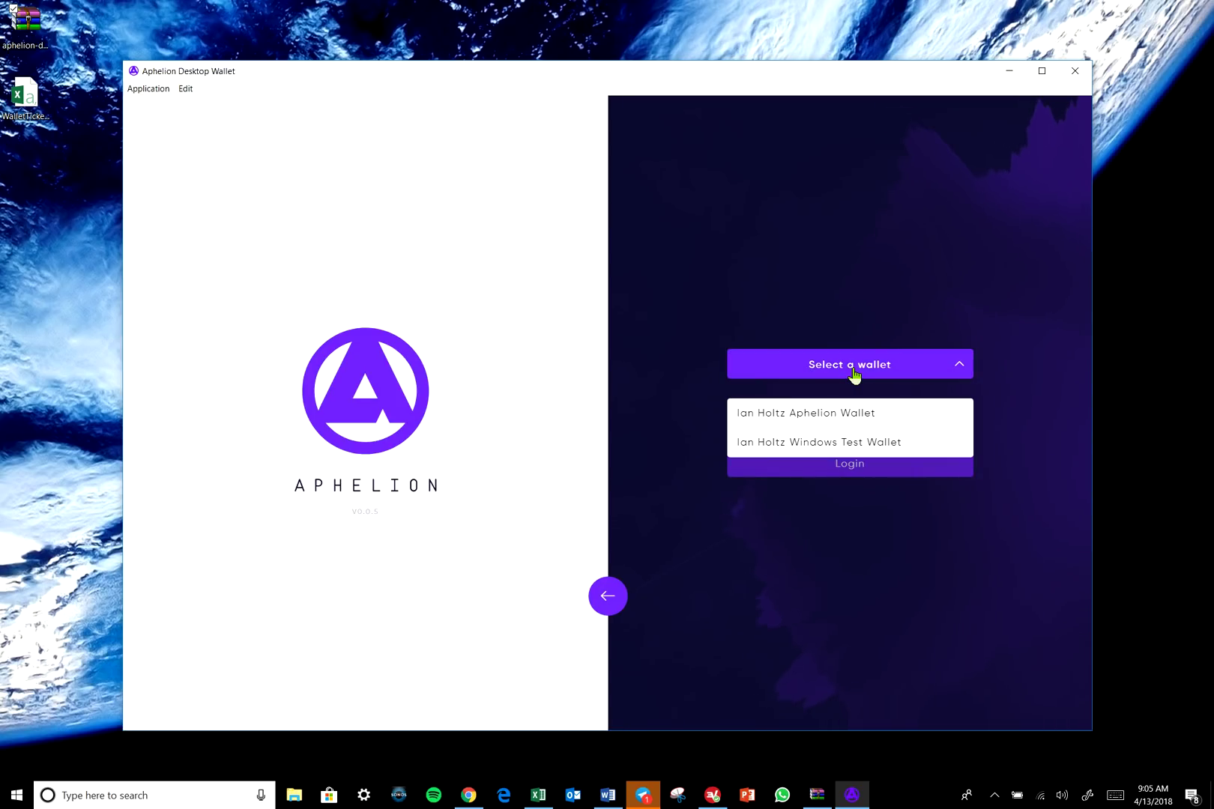
{"action": "left_click", "coordinate": [849, 413]}
{"action": "left_click", "coordinate": [849, 412]}
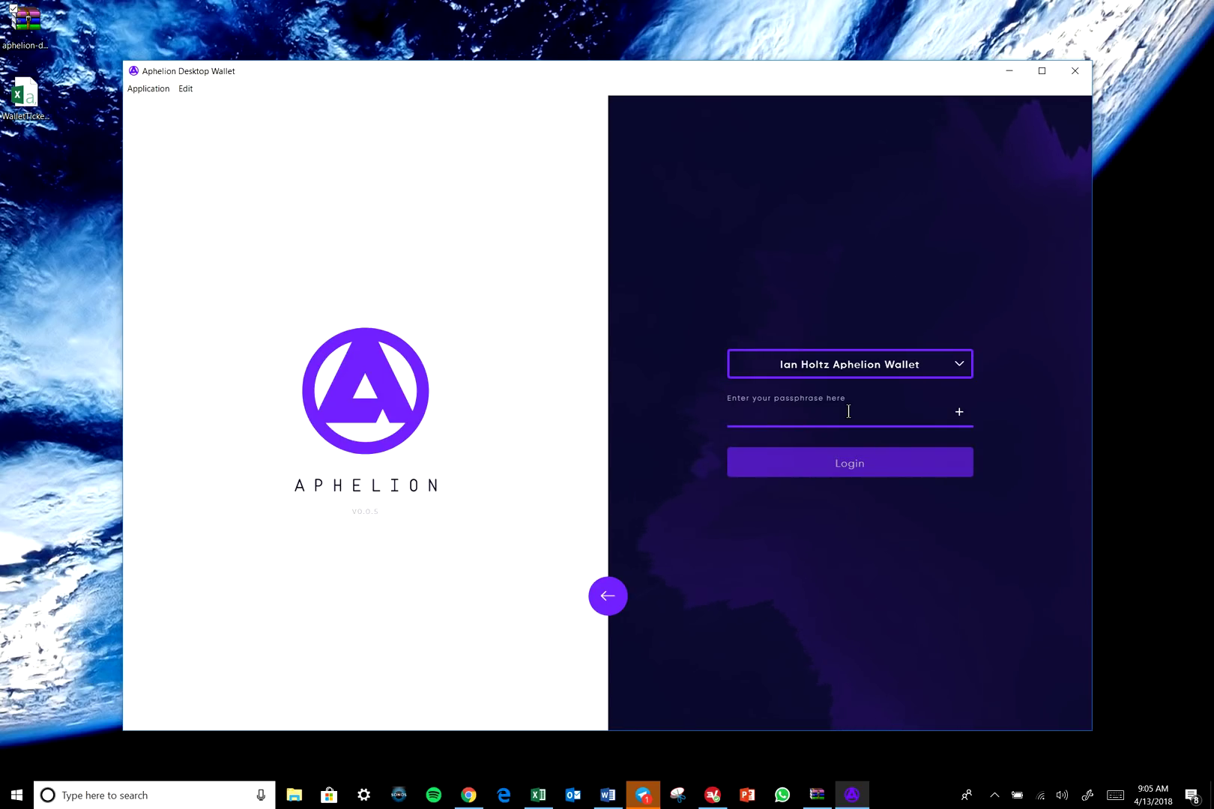
{"action": "type", "text": "•••••••••"}
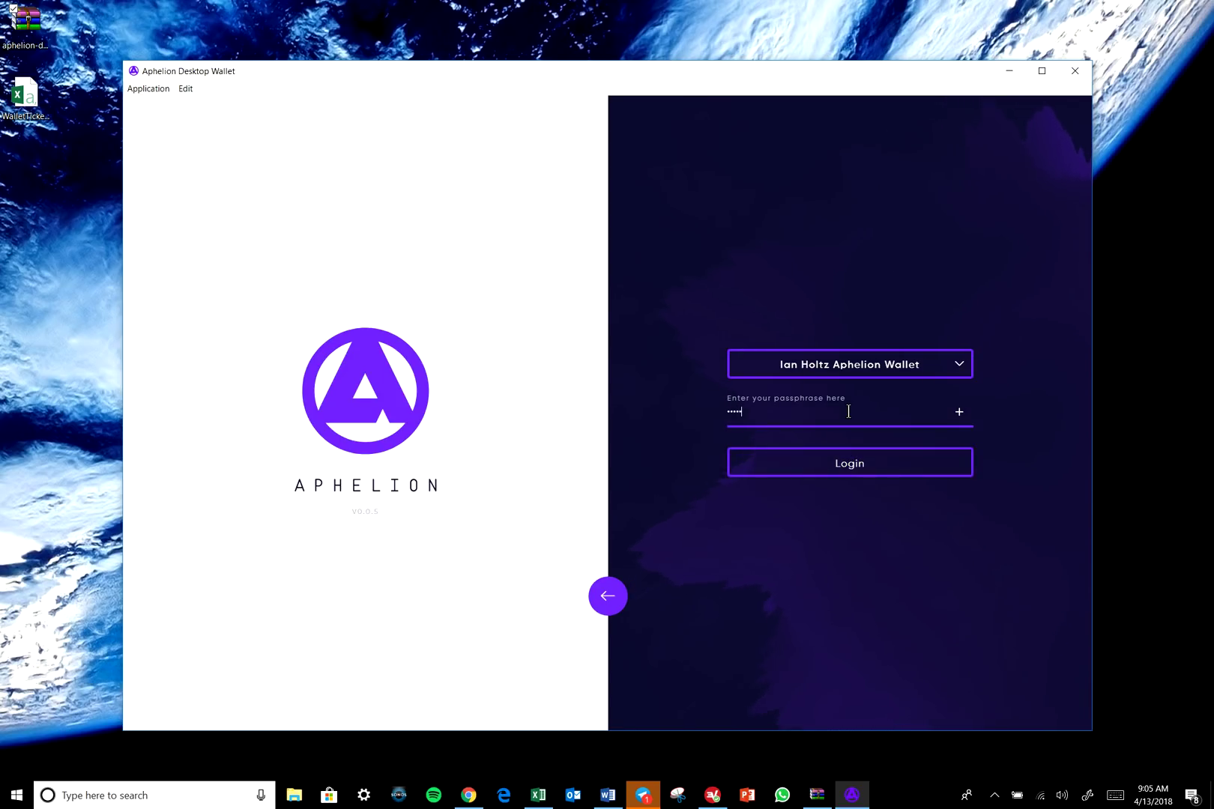
{"action": "type", "text": "•••••••••••"}
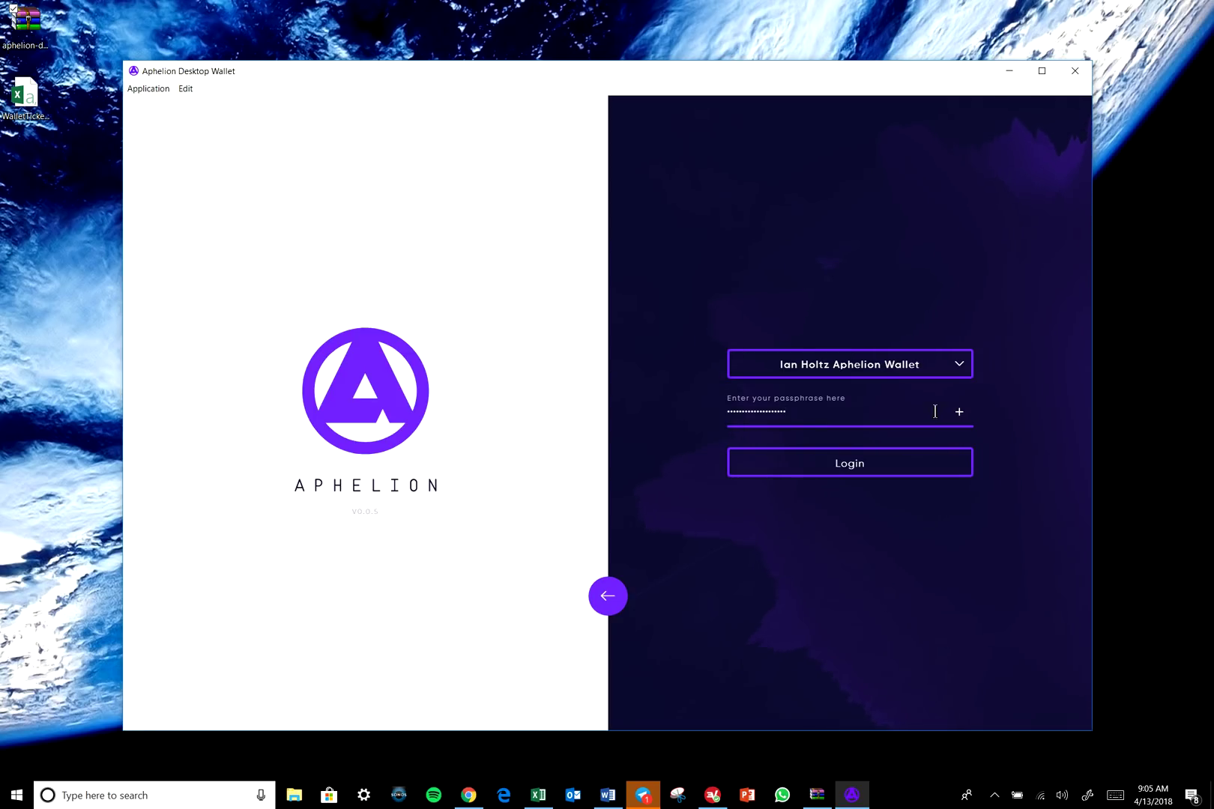
{"action": "left_click", "coordinate": [859, 464]}
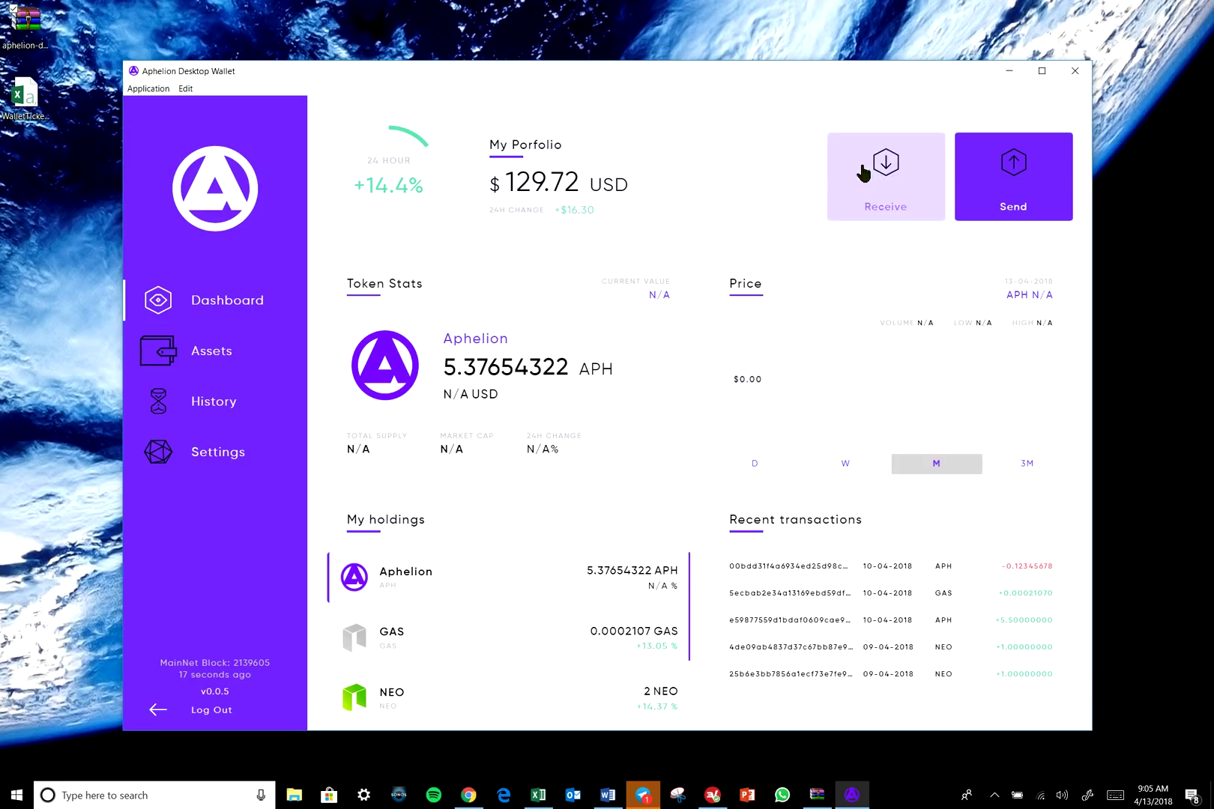
- Show the wallet's receive QR code and receiving address from the dashboard
{"action": "left_click", "coordinate": [881, 188]}
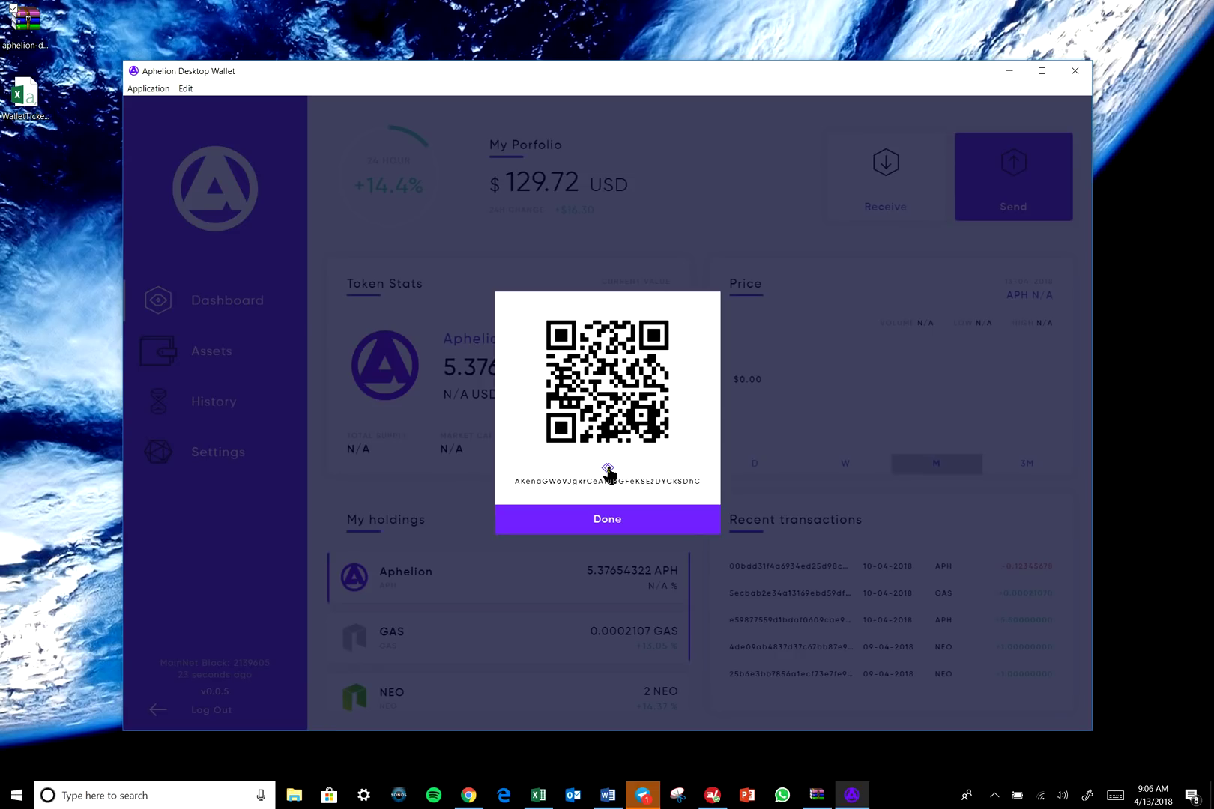
- Close the receive QR code window to return to the $129.72 USD dashboard
{"action": "left_click", "coordinate": [618, 530]}
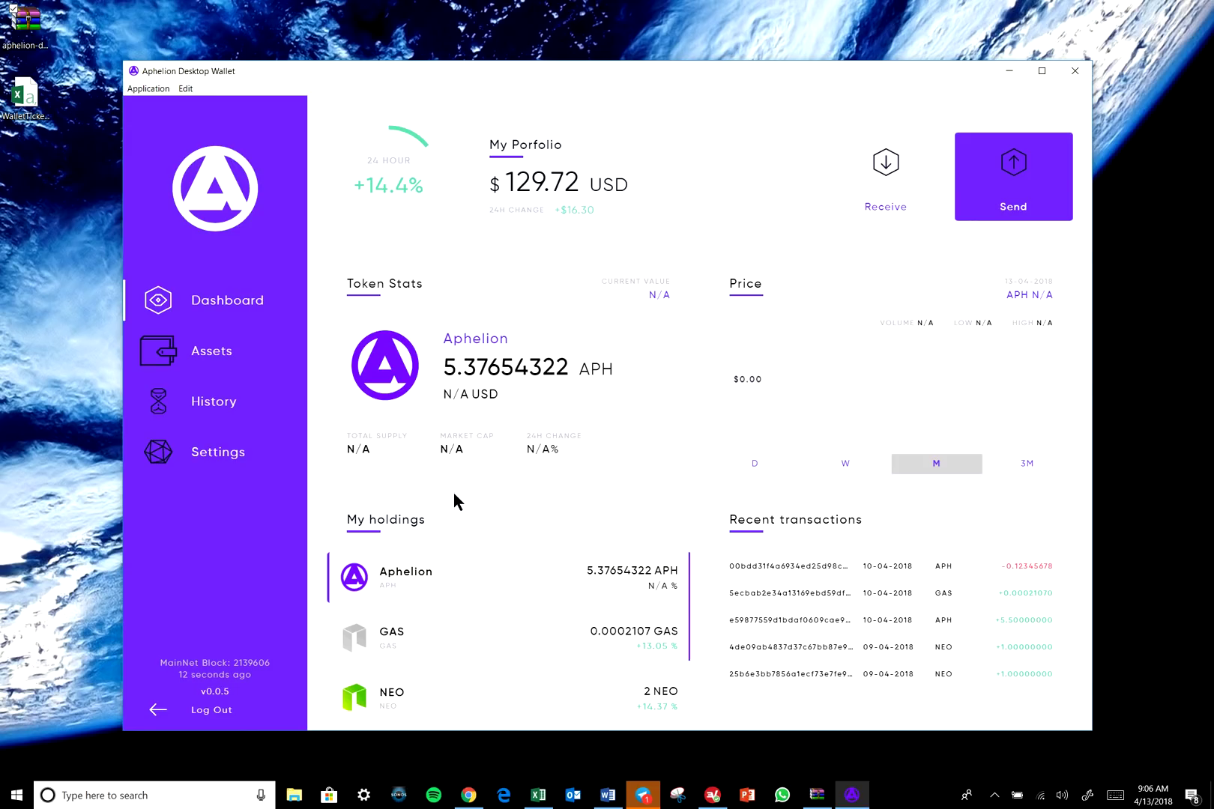
- Select NEO in My holdings to show its stats: 2 NEO worth $129.72 USD and its price chart
{"action": "scroll", "coordinate": [420, 611], "scroll_direction": "down", "scroll_amount": 1}
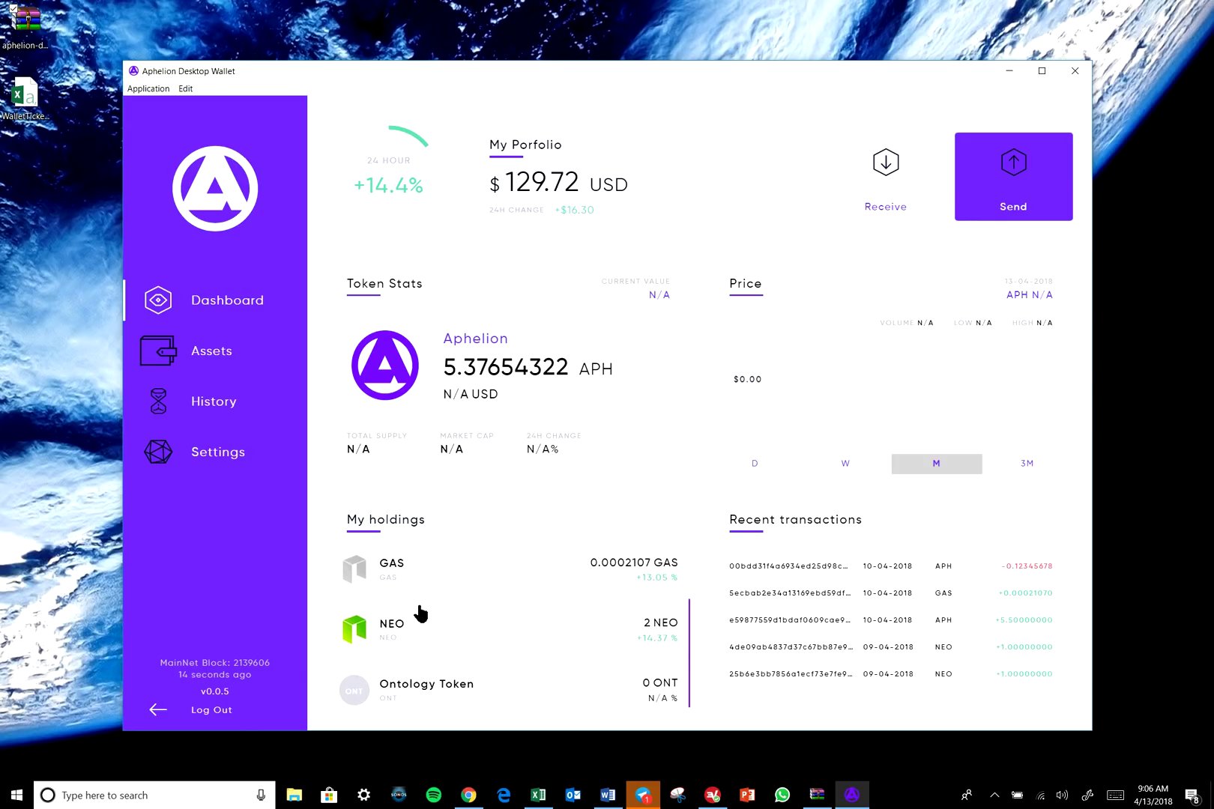
{"action": "scroll", "coordinate": [418, 605], "scroll_direction": "up", "scroll_amount": 1}
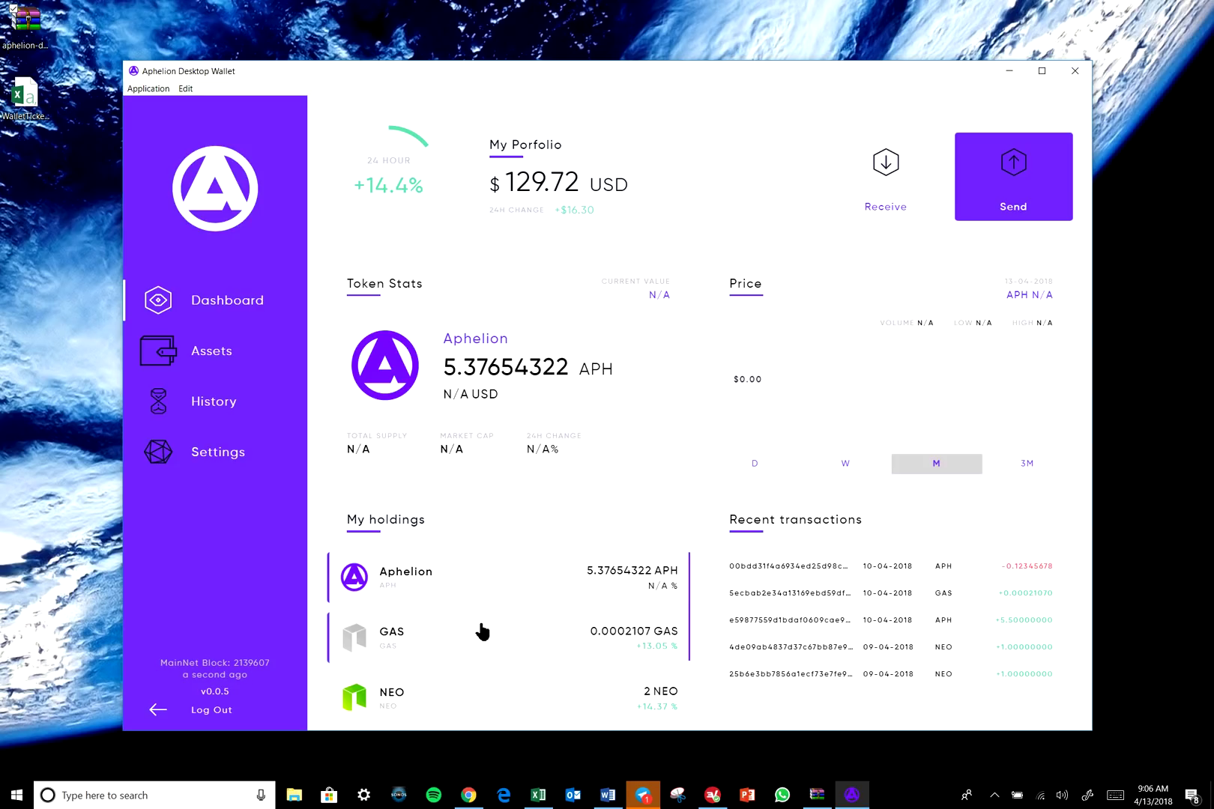
{"action": "scroll", "coordinate": [482, 632], "scroll_direction": "down", "scroll_amount": 1}
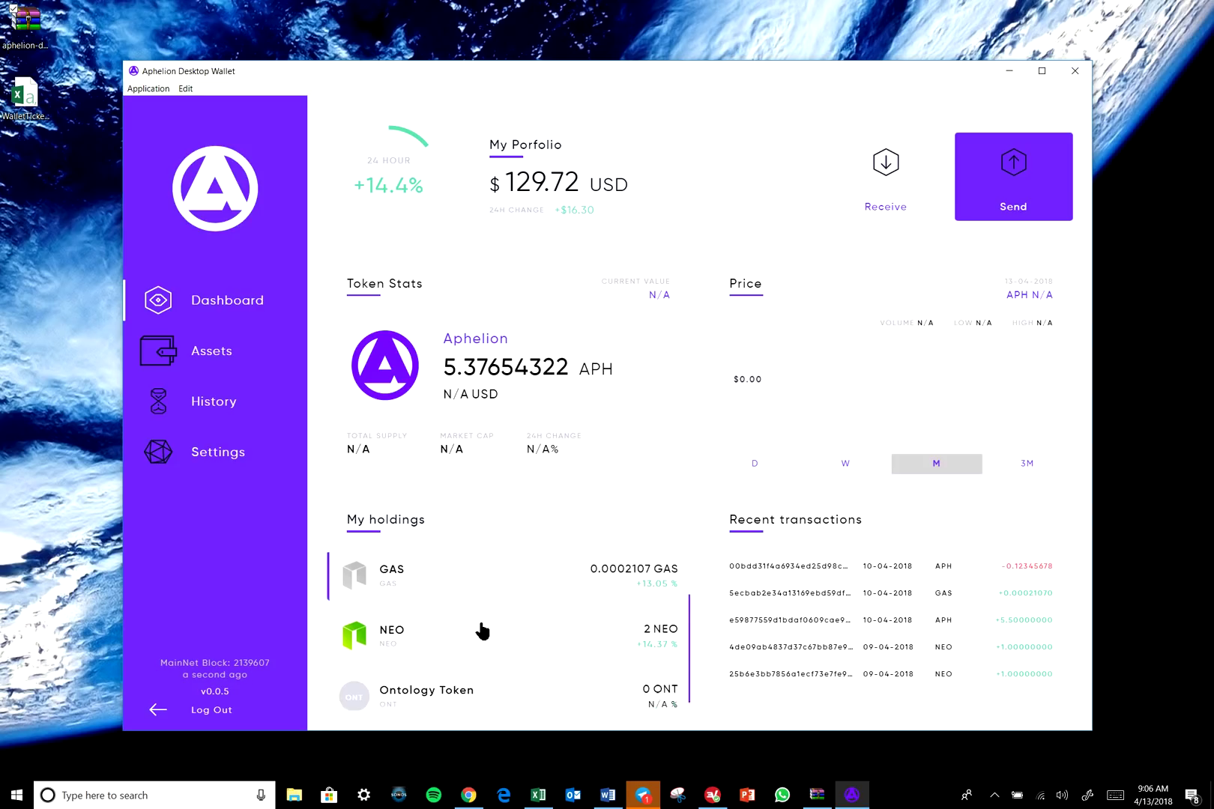
{"action": "left_click", "coordinate": [414, 643]}
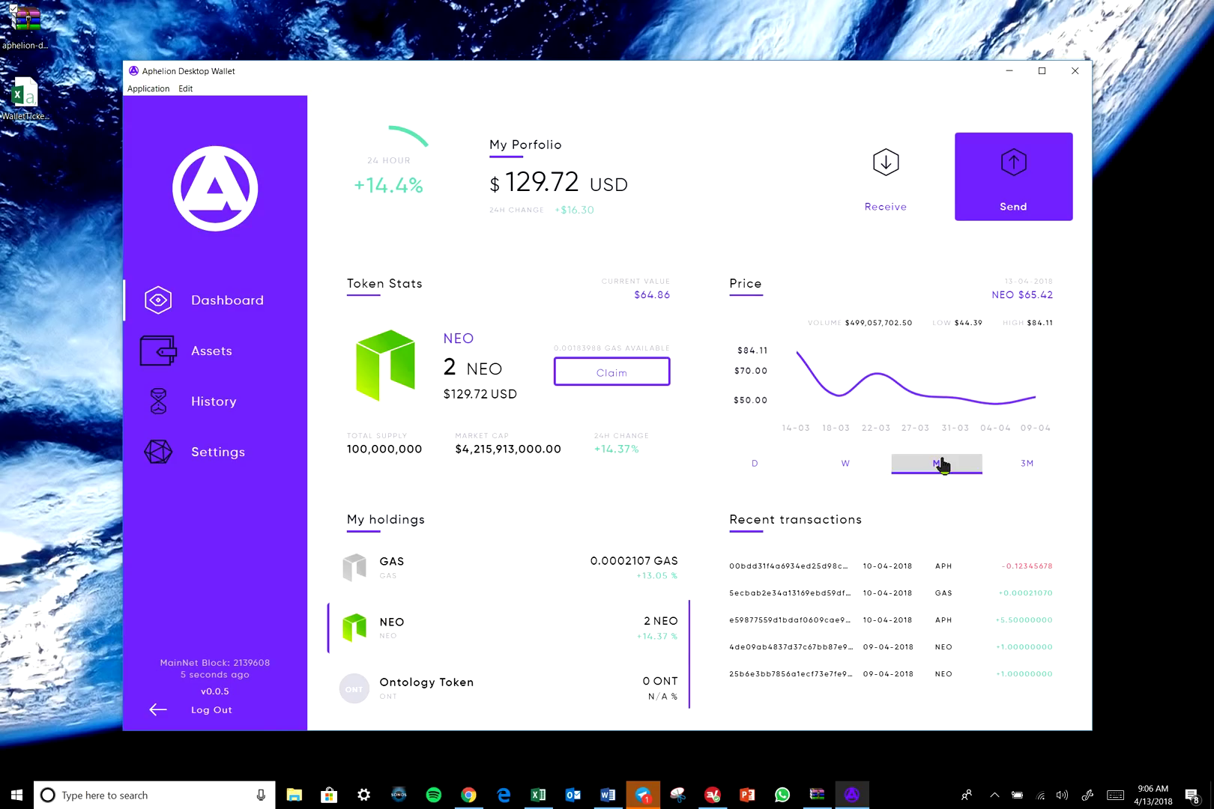
- Step the NEO price chart through day, week and month ranges, ending on three months
{"action": "left_click", "coordinate": [752, 464]}
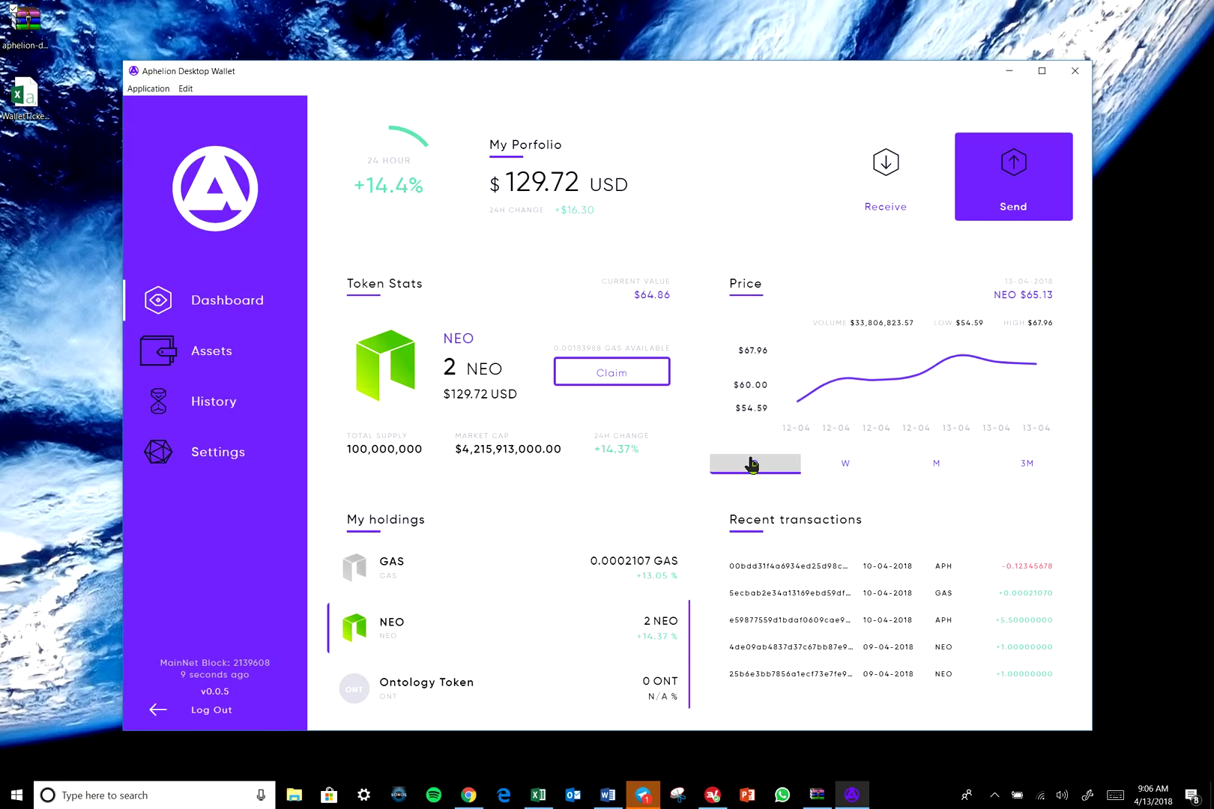
{"action": "left_click", "coordinate": [832, 469]}
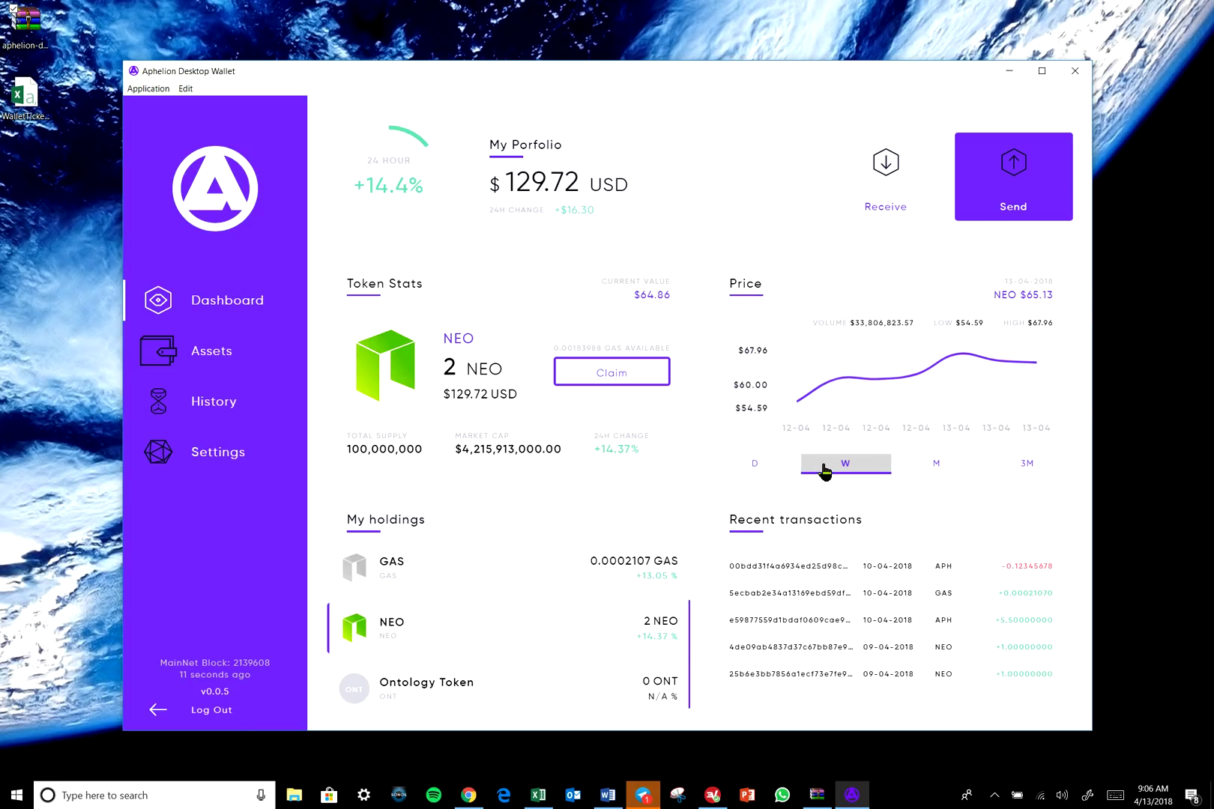
{"action": "left_click", "coordinate": [924, 467]}
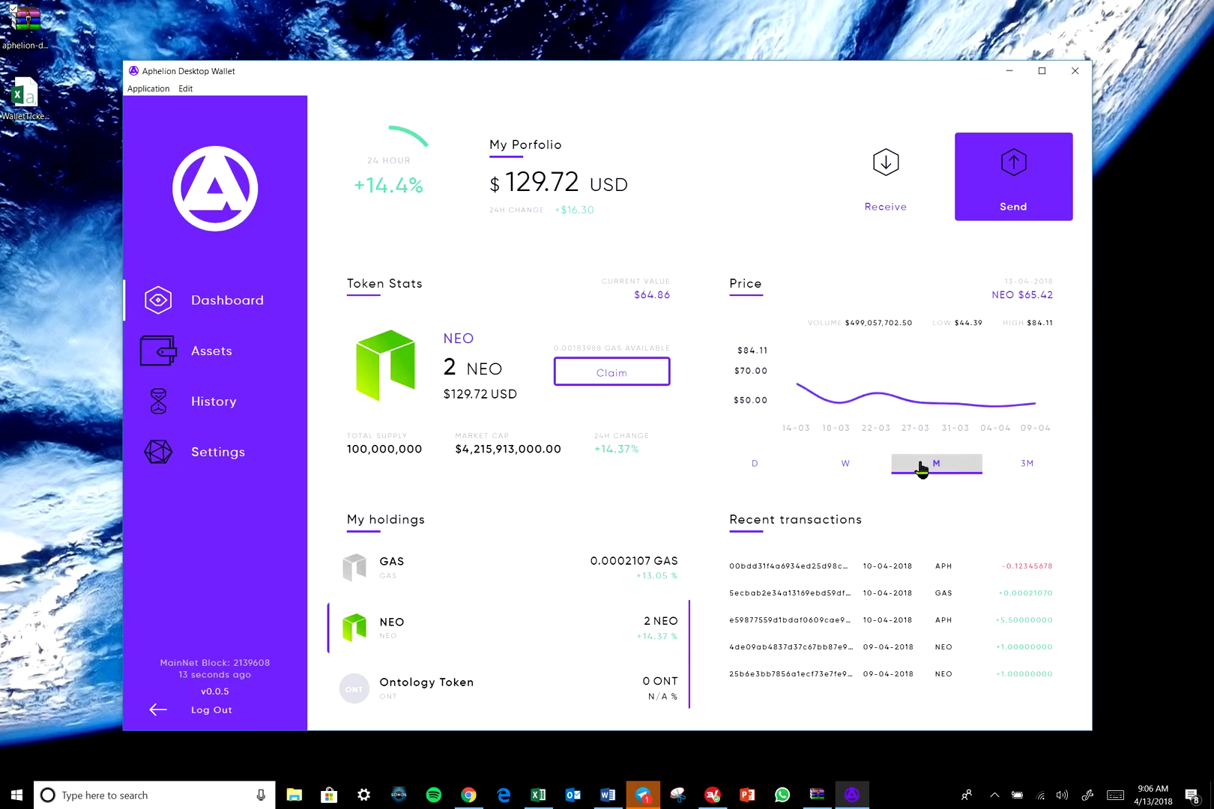
{"action": "left_click", "coordinate": [1013, 466]}
{"action": "left_click", "coordinate": [1014, 466]}
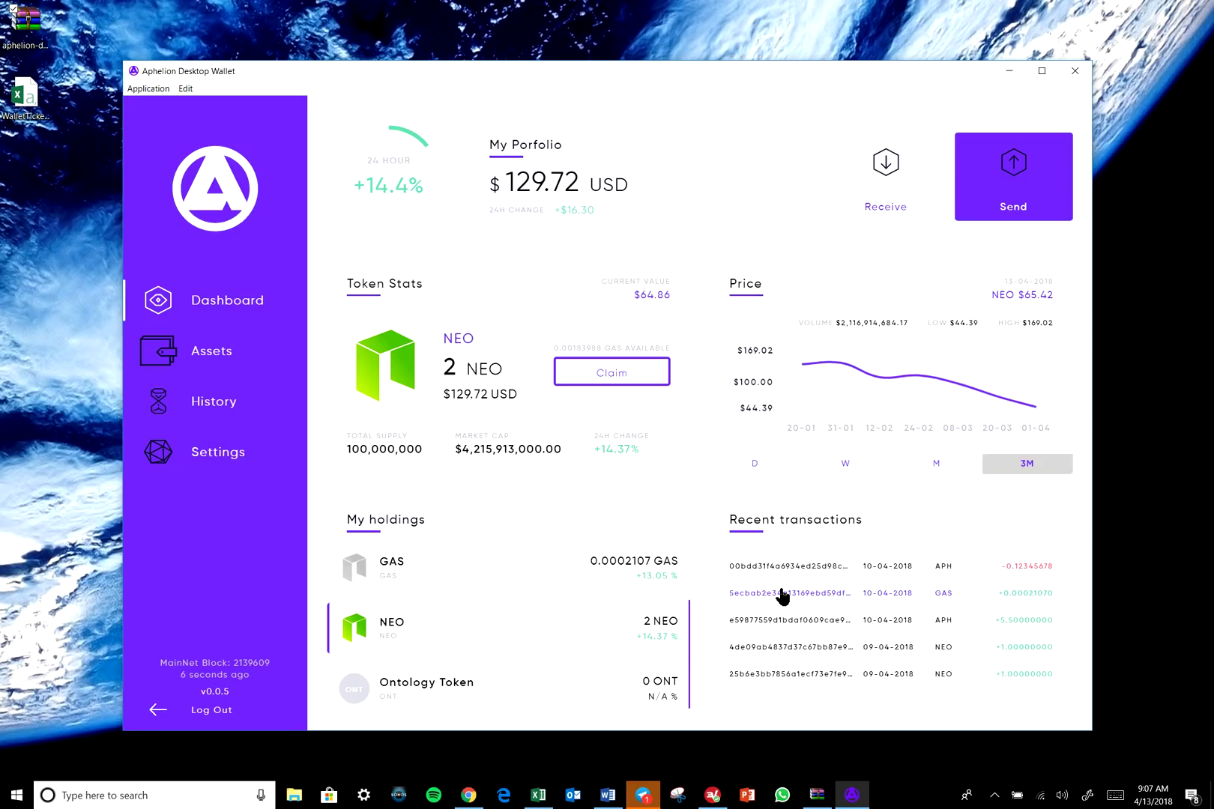
- Show the 10-04-2018 GAS transaction details, then go to the Assets page
{"action": "left_click", "coordinate": [782, 596]}
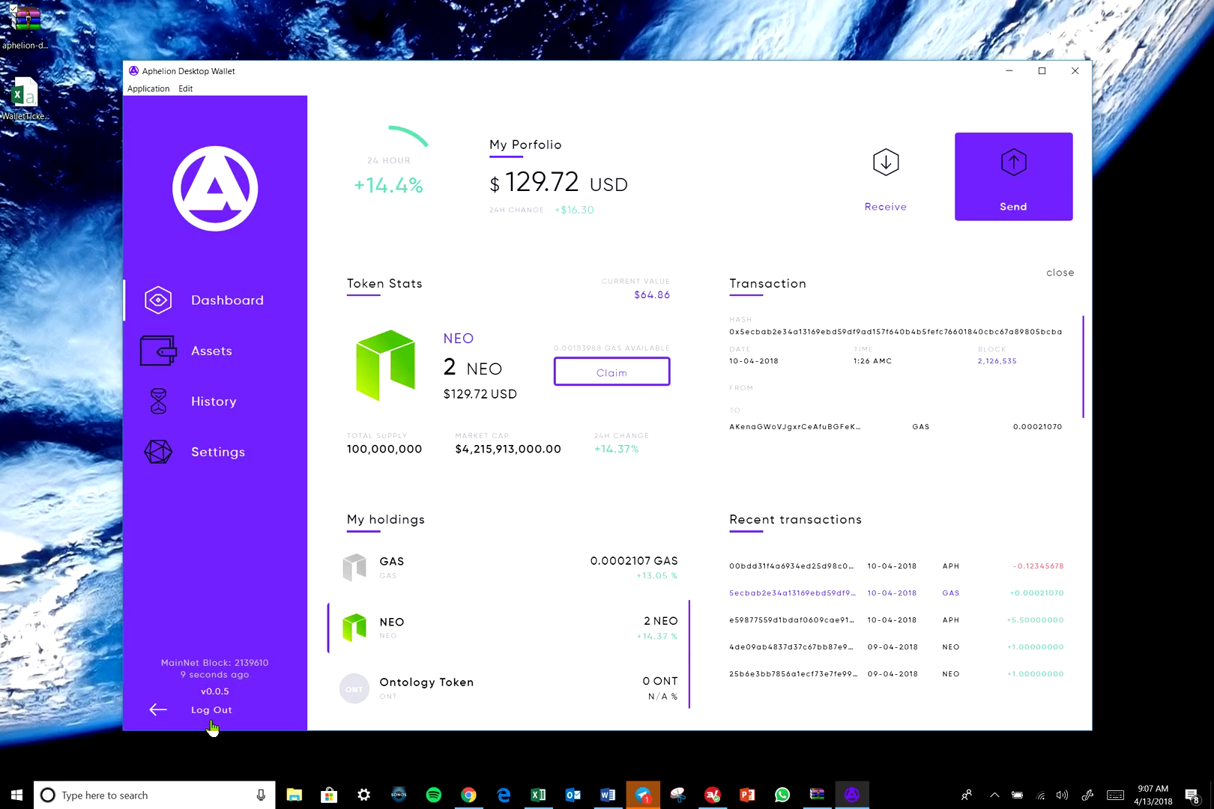
{"action": "left_click", "coordinate": [211, 360]}
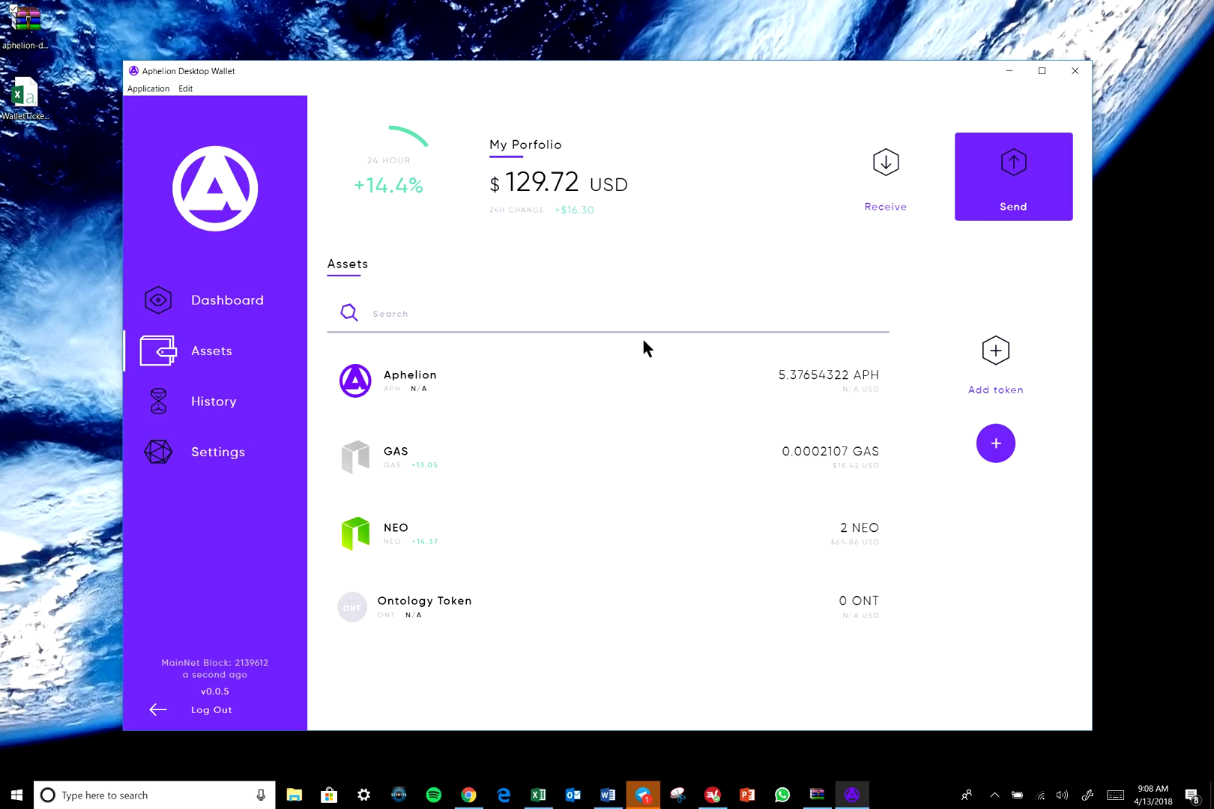
- Open the add-token dialog from the Assets page
{"action": "left_click", "coordinate": [990, 384]}
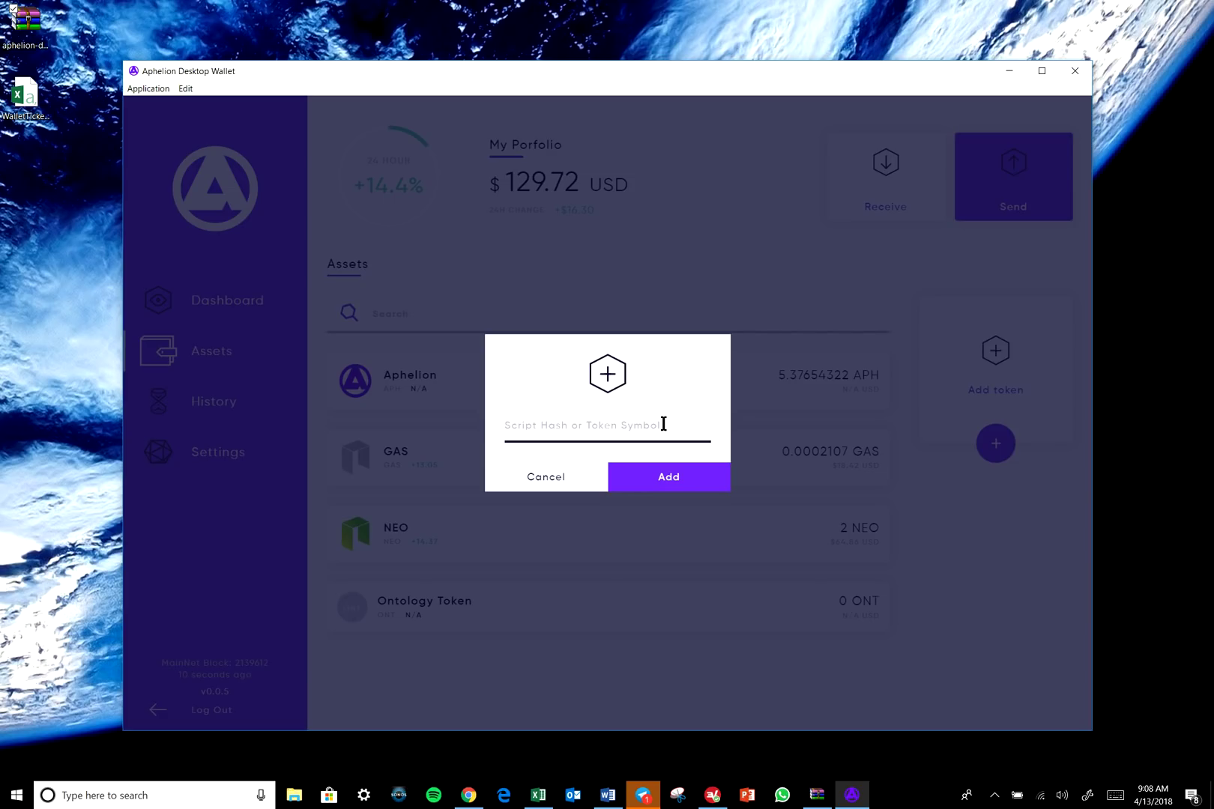
- Add the token by its symbol RPX so Red Pulse Token appears with 0 RPX
{"action": "left_click", "coordinate": [663, 425]}
{"action": "type", "text": "RPX"}
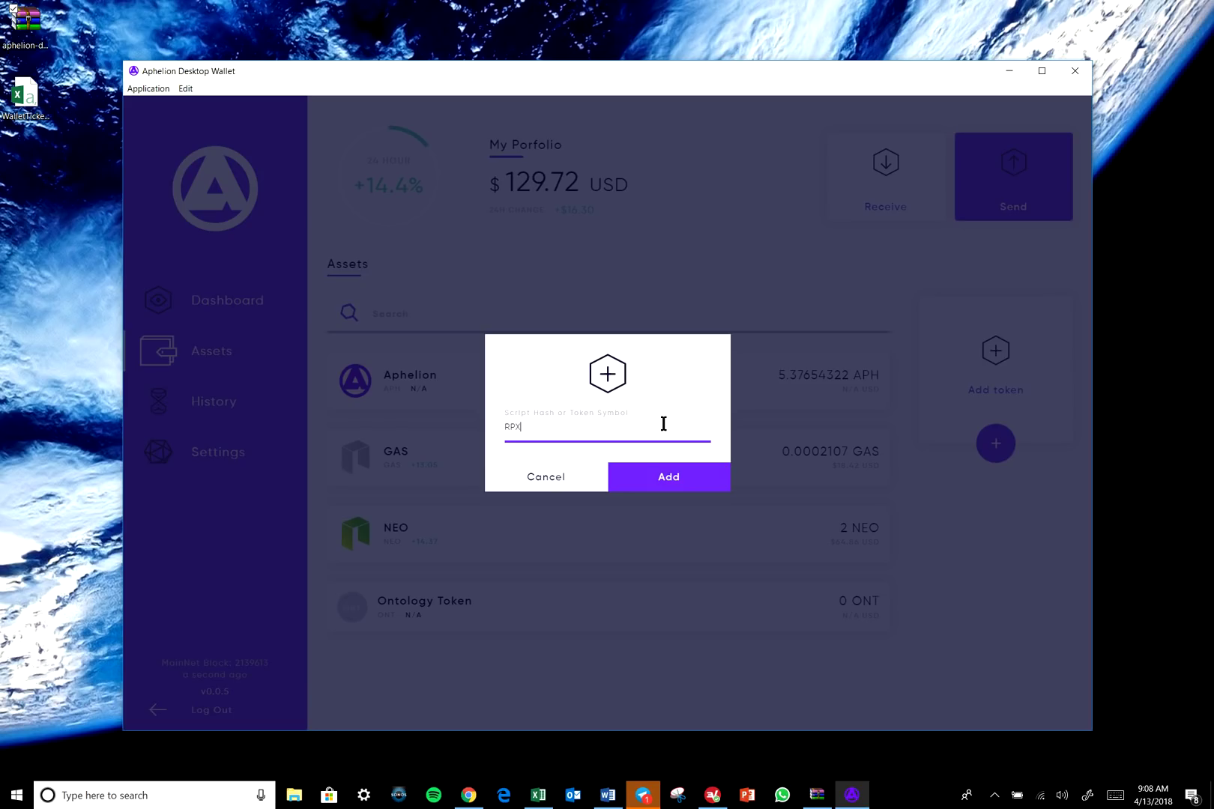
{"action": "left_click", "coordinate": [684, 478]}
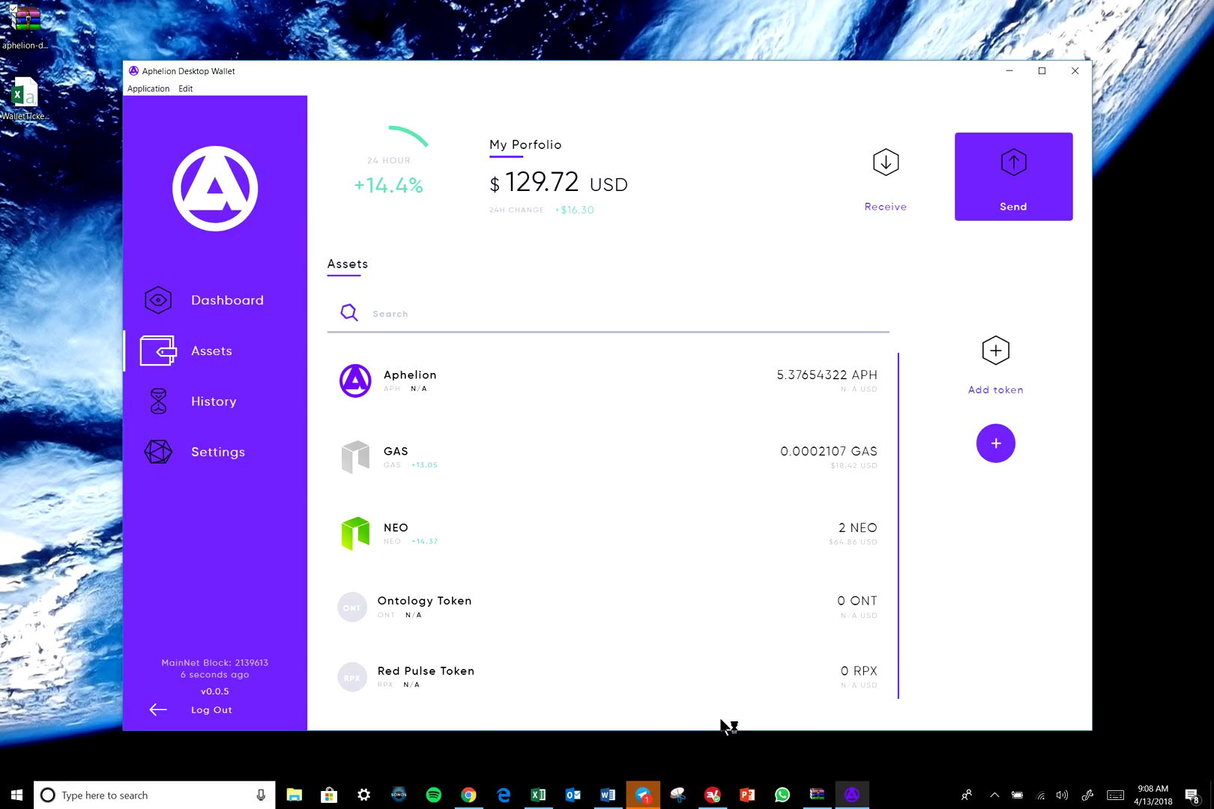
- Go back to the dashboard, whose holdings now list Ontology Token and Red Pulse Token
{"action": "mouse_move", "coordinate": [469, 706]}
{"action": "mouse_move", "coordinate": [499, 667]}
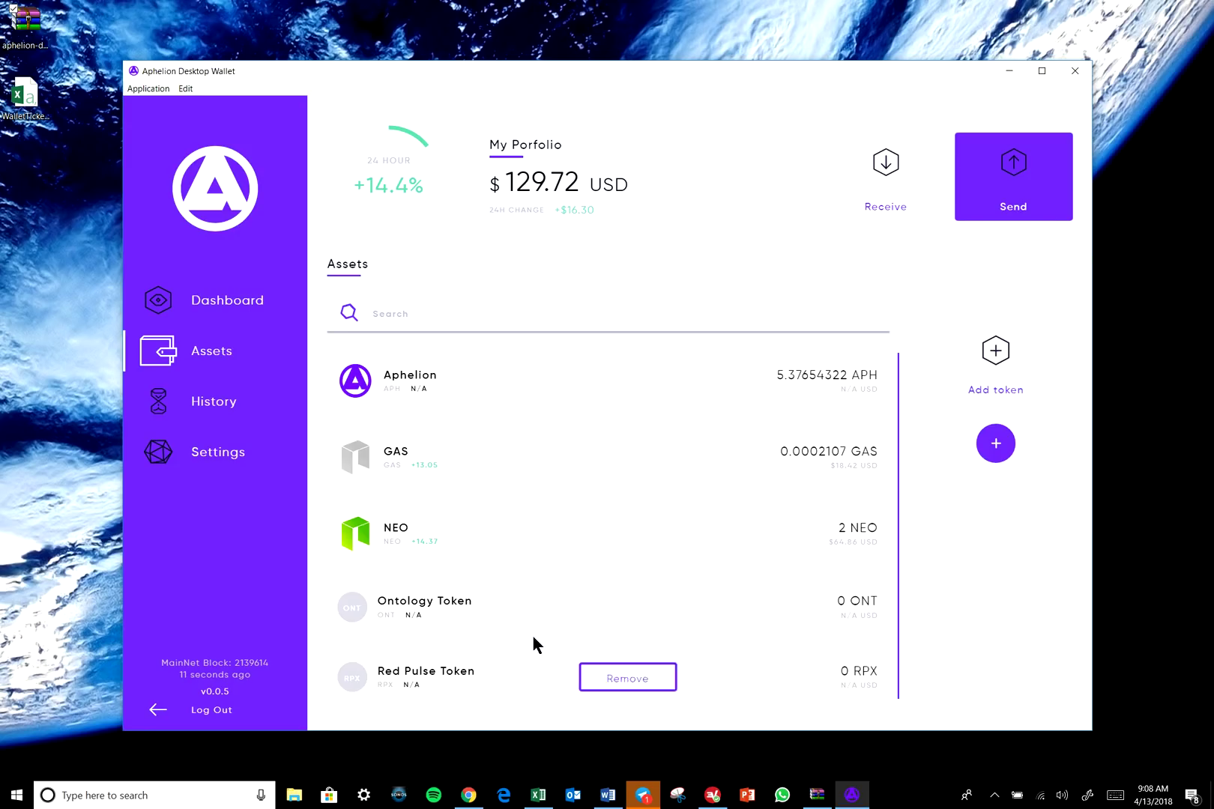
{"action": "left_click", "coordinate": [222, 304]}
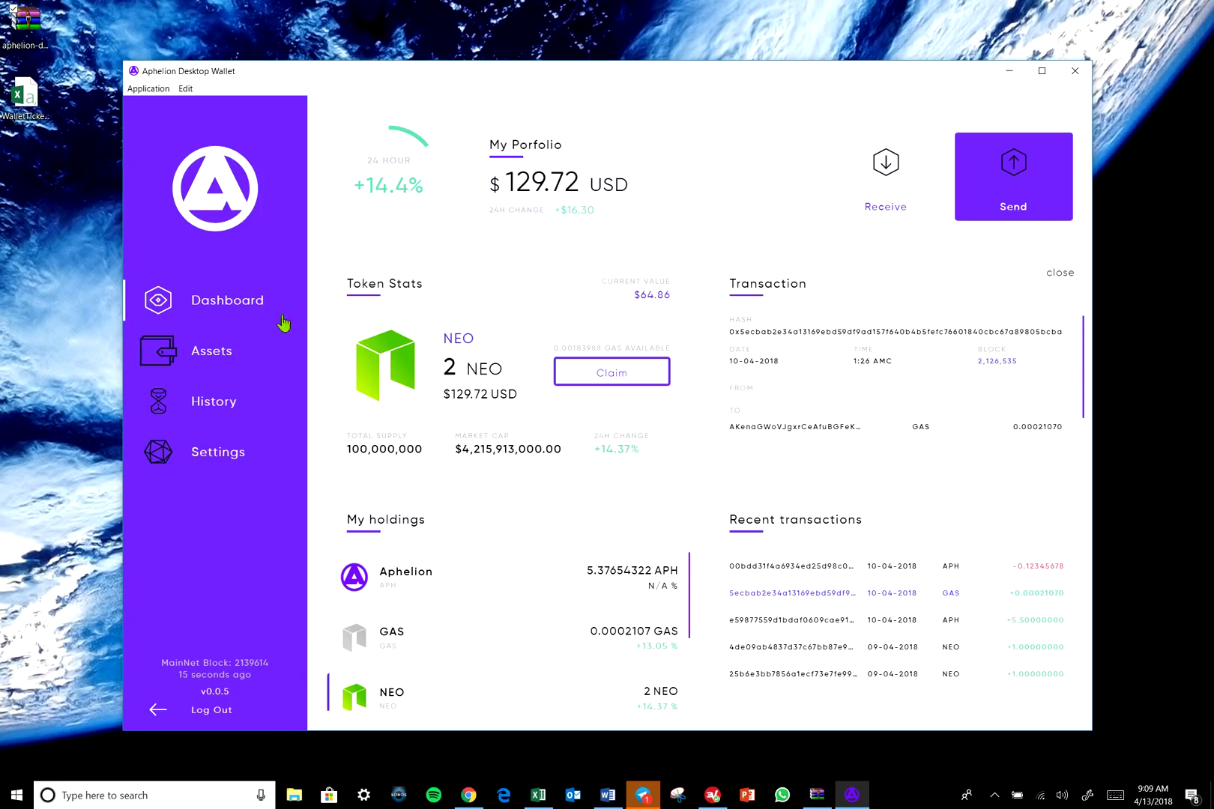
{"action": "scroll", "coordinate": [471, 625], "scroll_direction": "down", "scroll_amount": 2}
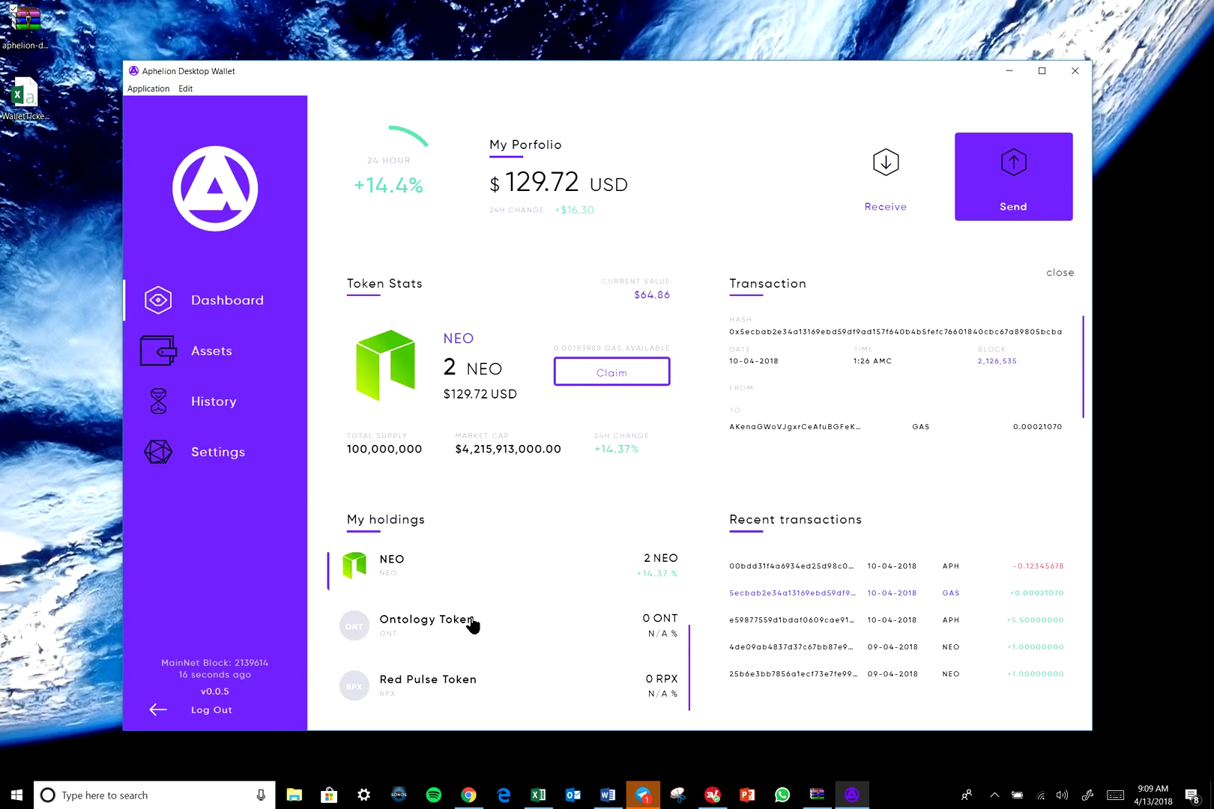
- Select Red Pulse Token in My holdings and switch its price chart through daily, weekly and monthly ranges
{"action": "left_click", "coordinate": [433, 696]}
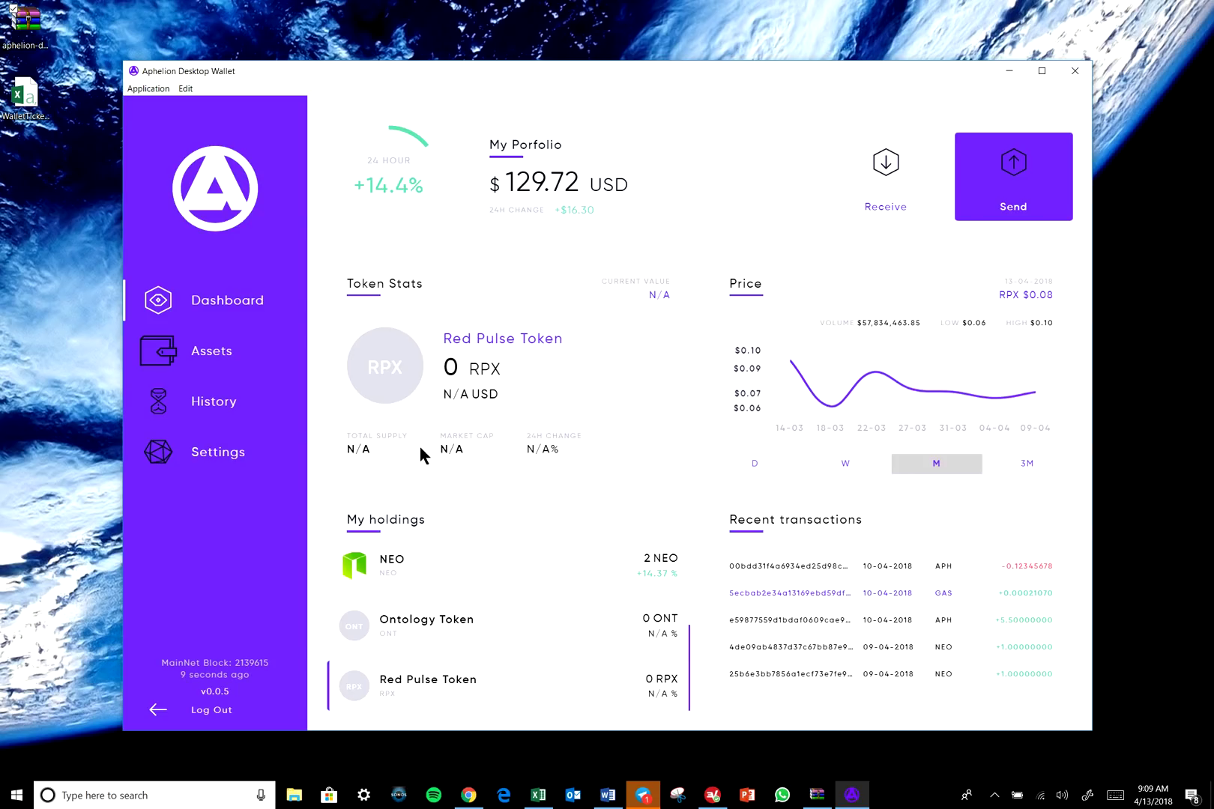
{"action": "left_click", "coordinate": [752, 469]}
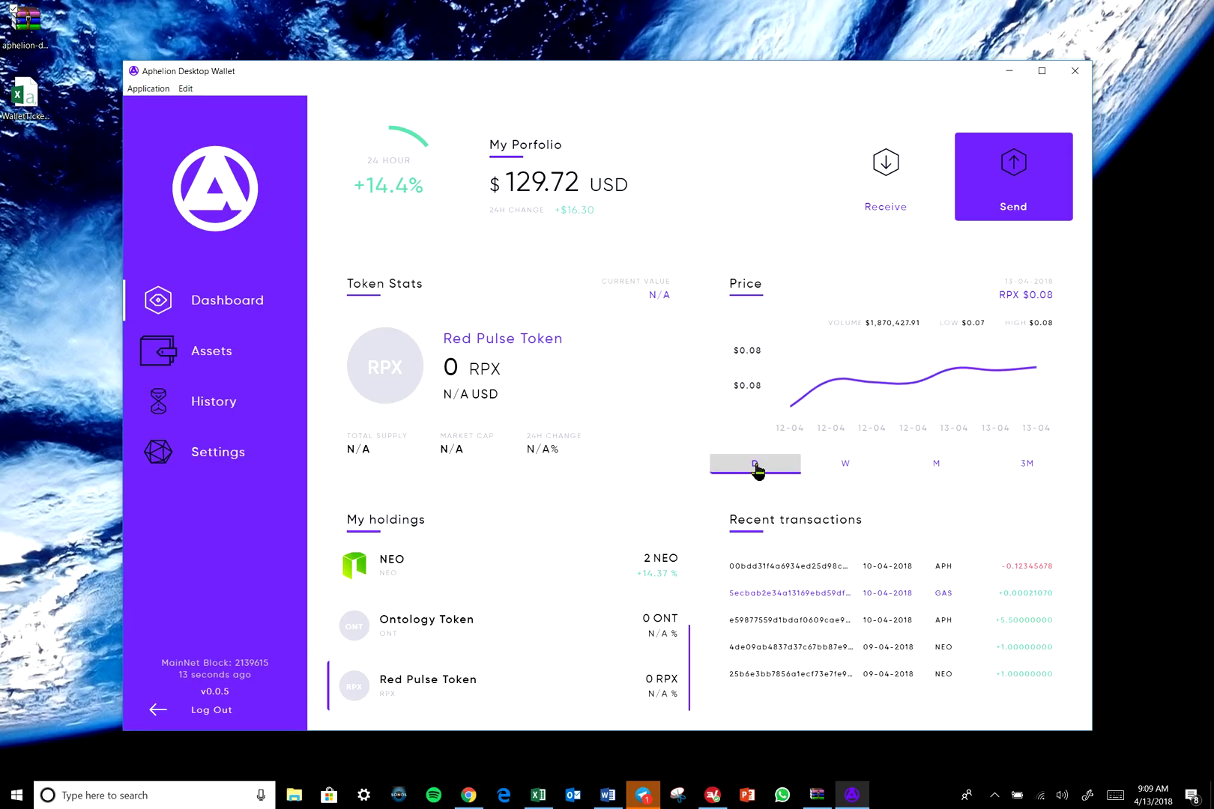
{"action": "left_click", "coordinate": [842, 471]}
{"action": "left_click", "coordinate": [935, 473]}
{"action": "scroll", "coordinate": [488, 666], "scroll_direction": "up", "scroll_amount": 3}
{"action": "scroll", "coordinate": [487, 635], "scroll_direction": "down", "scroll_amount": 3}
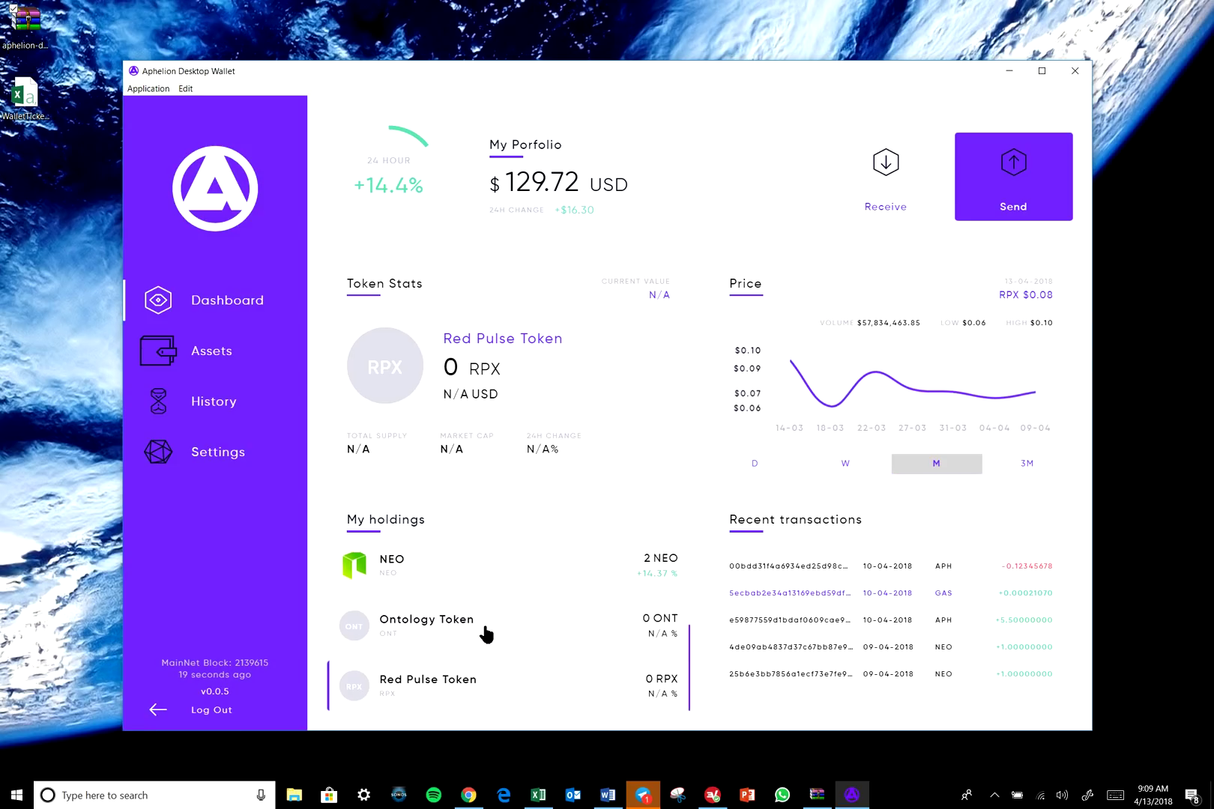
- Remove Red Pulse Token from Assets, check the dashboard, then return to the asset list
{"action": "left_click", "coordinate": [229, 361]}
{"action": "mouse_move", "coordinate": [610, 693]}
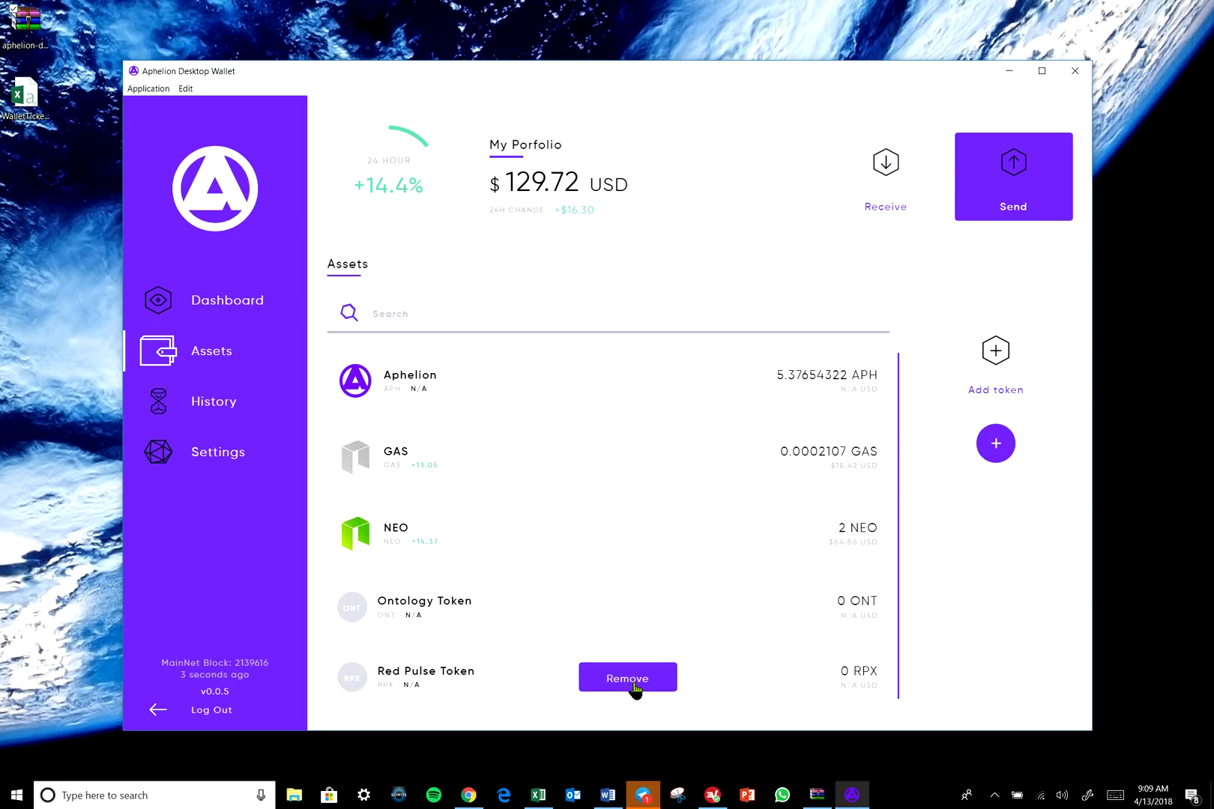
{"action": "left_click", "coordinate": [630, 679]}
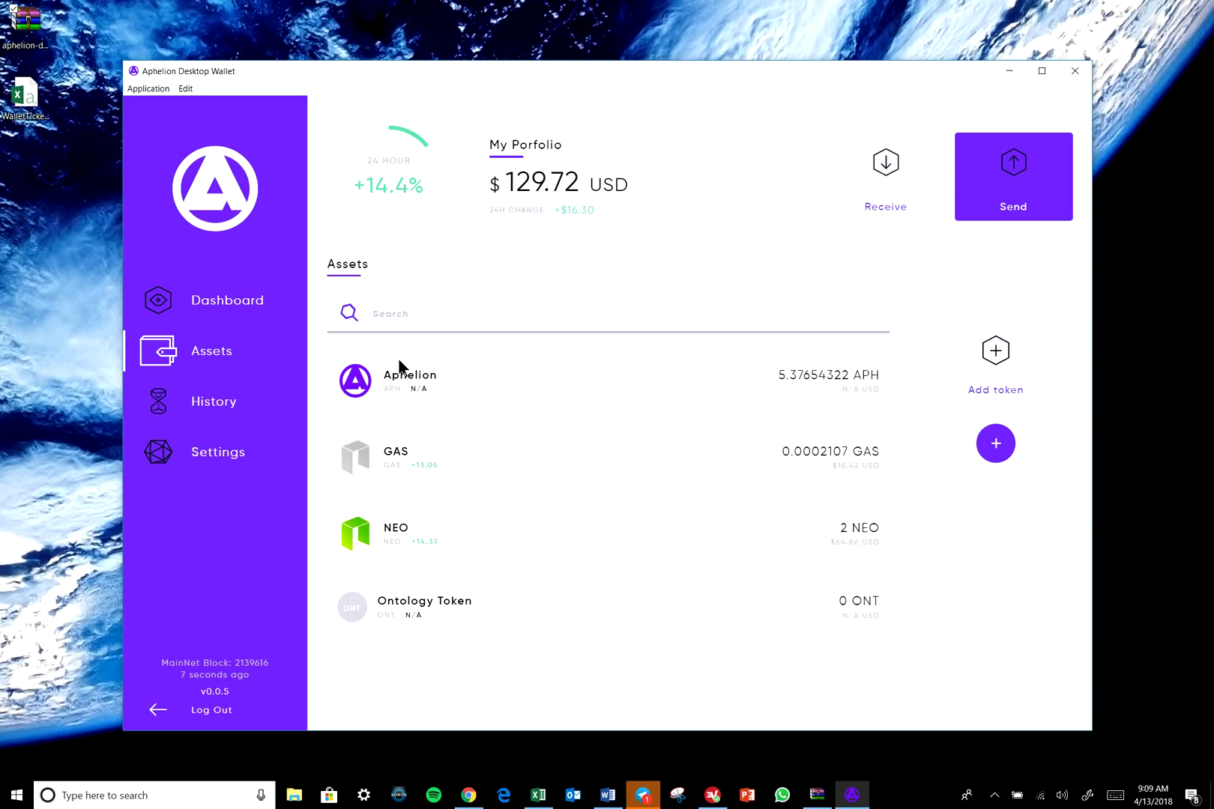
{"action": "left_click", "coordinate": [262, 303]}
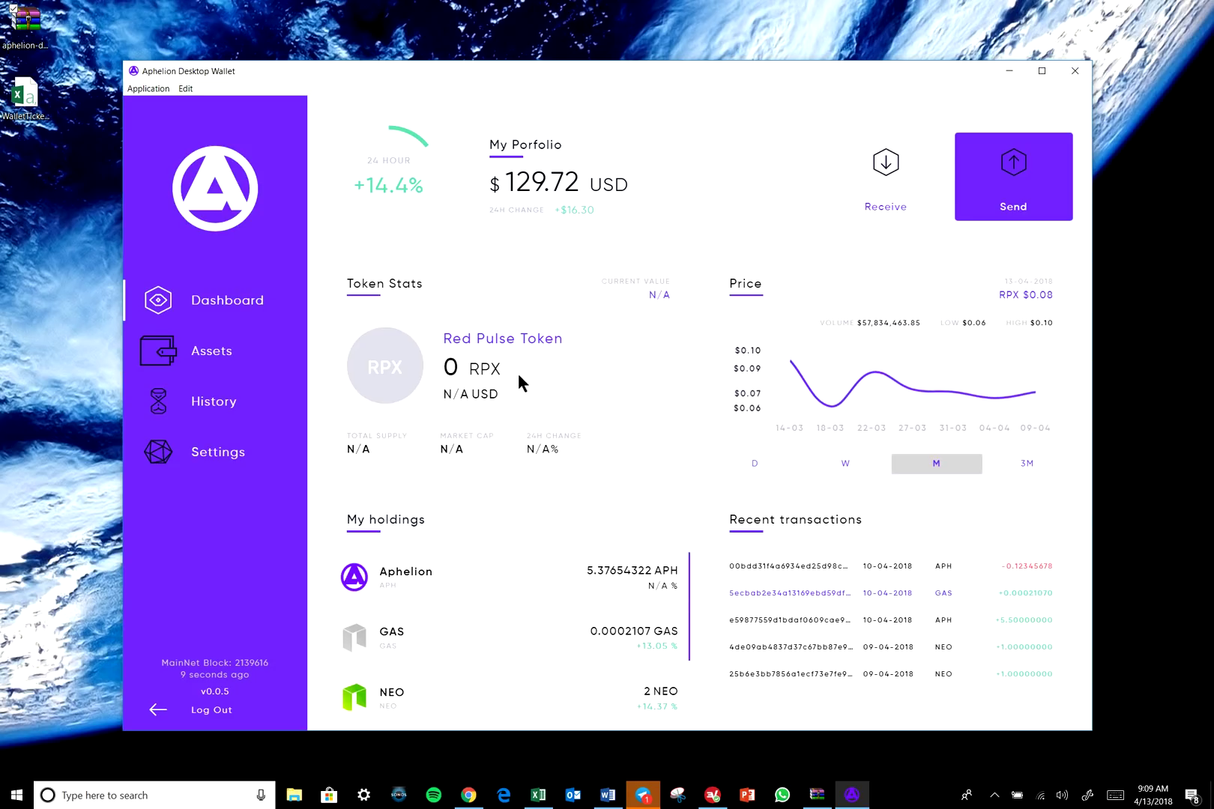
{"action": "left_click", "coordinate": [225, 369]}
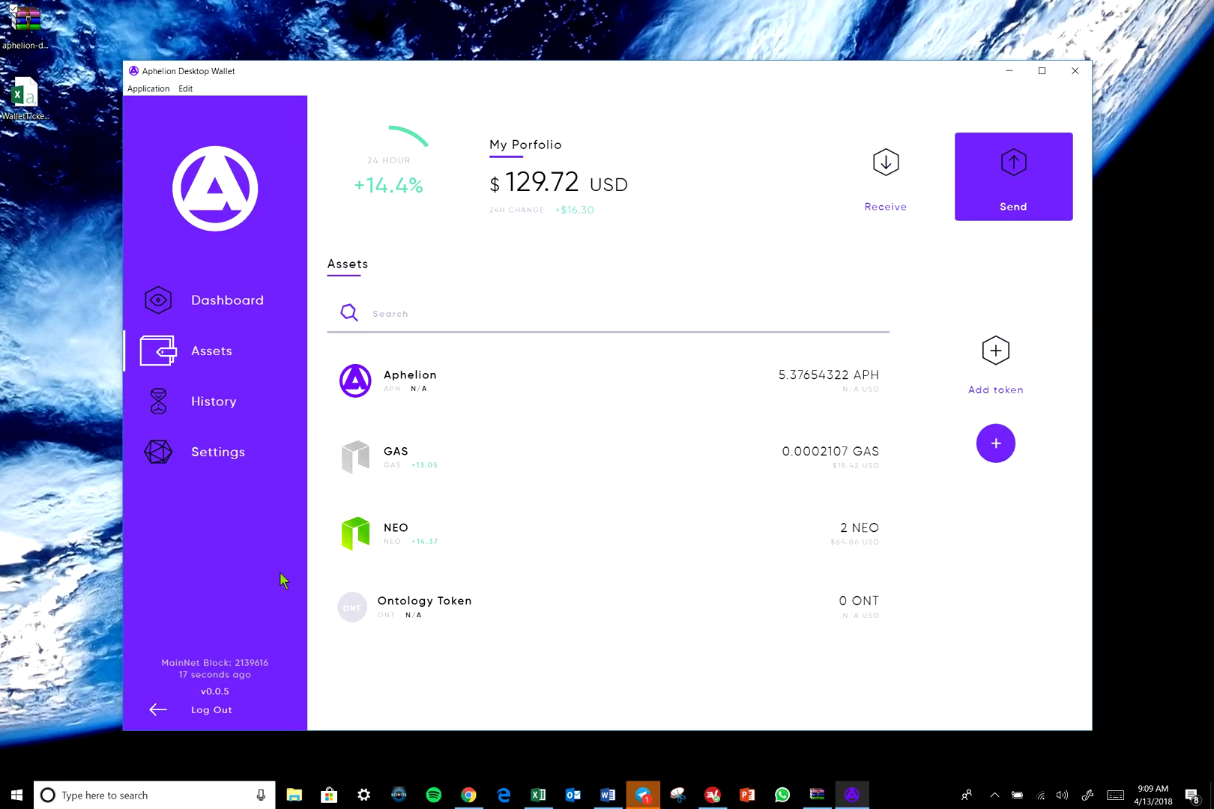
- Open the transaction history and expand the APH -0.12345678 and GAS transaction details
{"action": "left_click", "coordinate": [214, 405]}
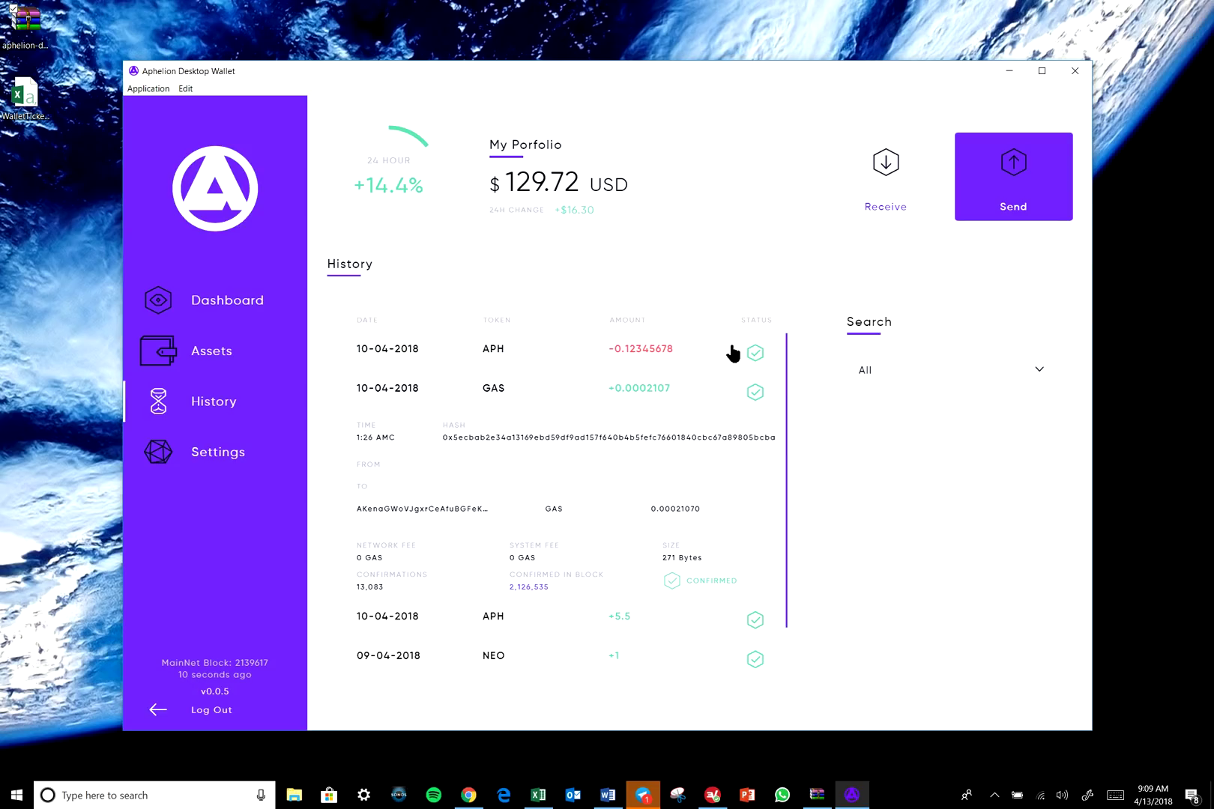
{"action": "left_click", "coordinate": [399, 362]}
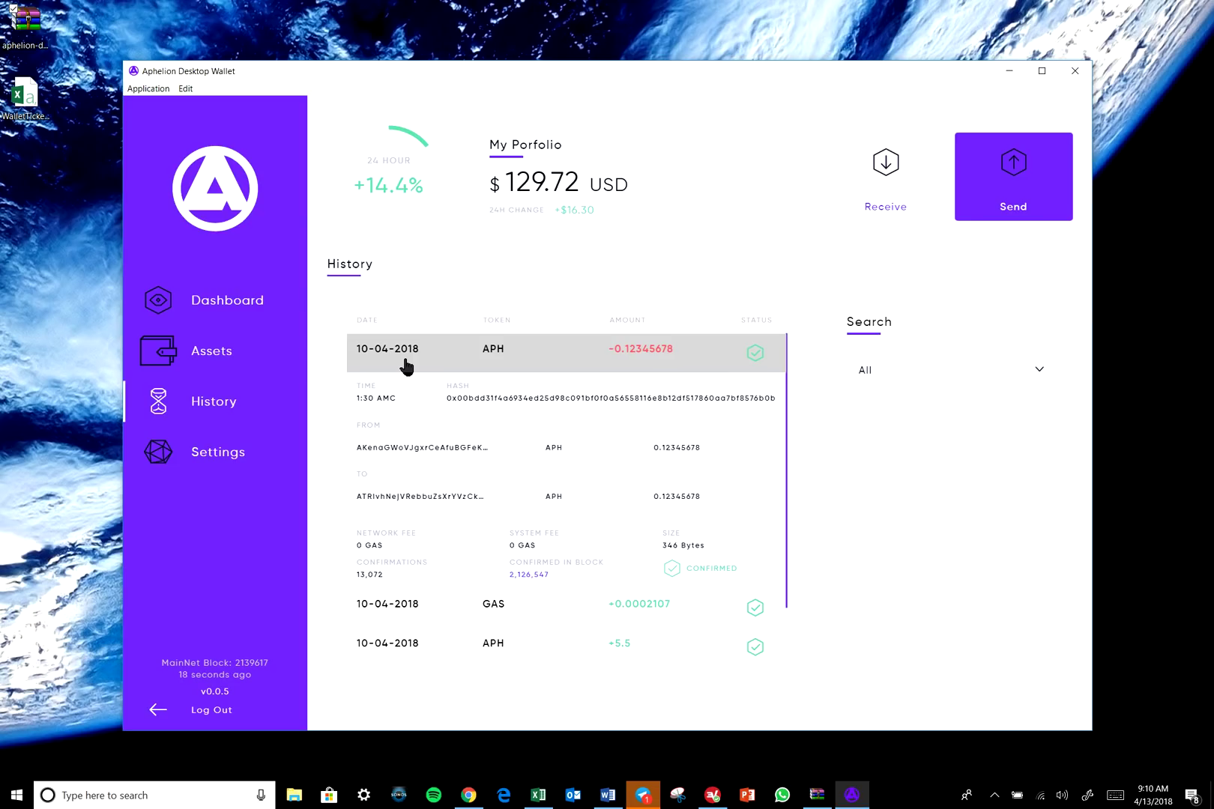
{"action": "left_click", "coordinate": [404, 608]}
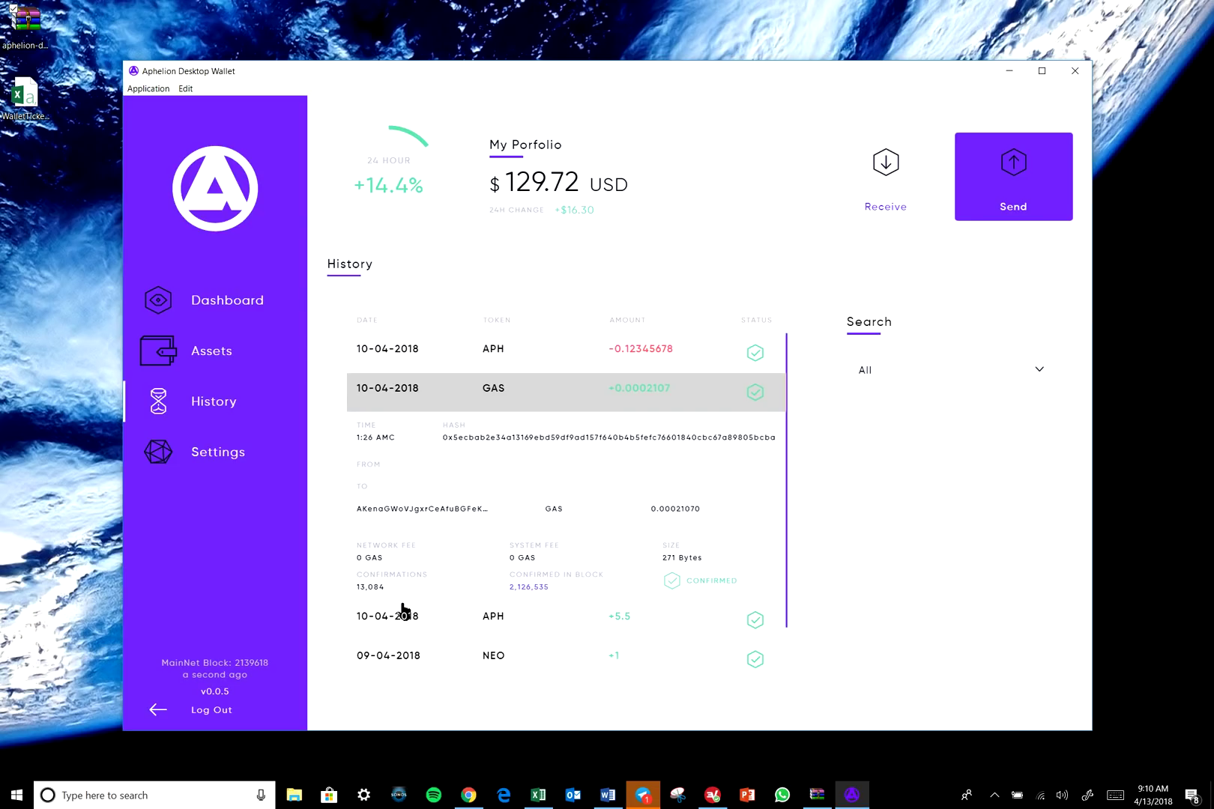
{"action": "left_click", "coordinate": [404, 406]}
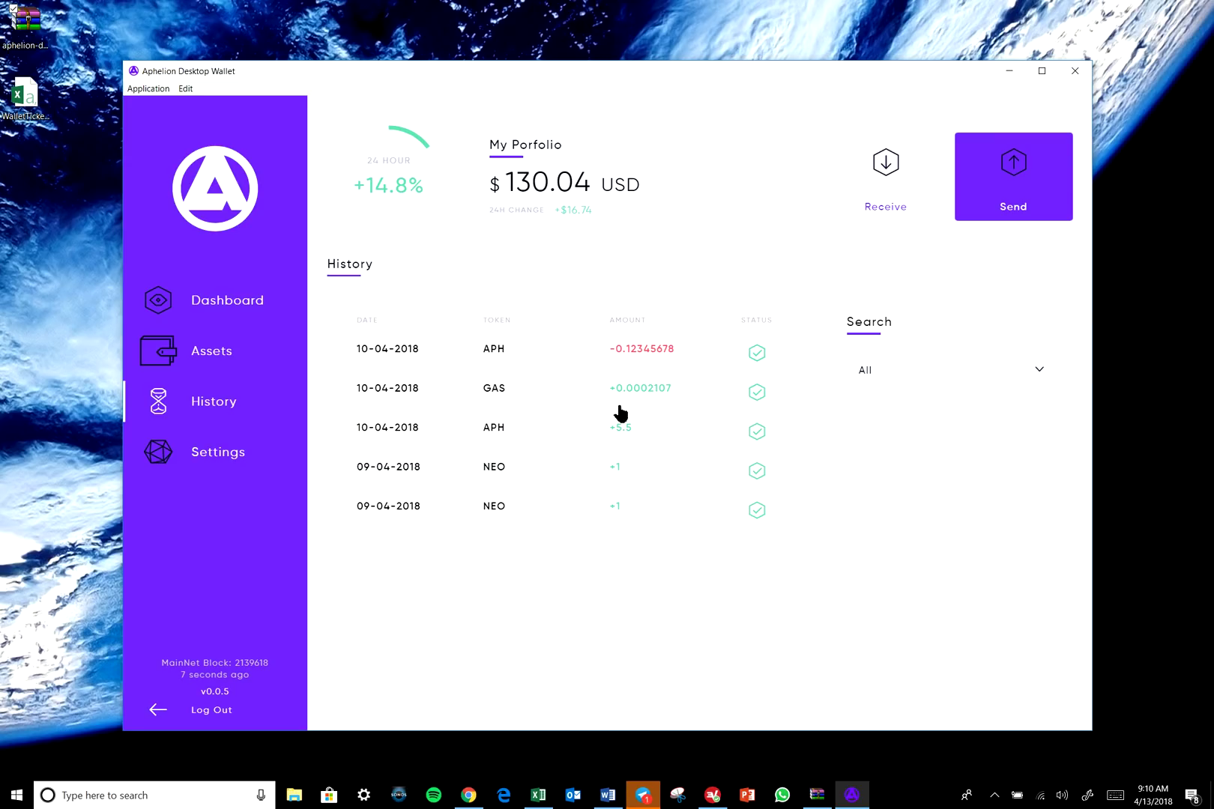
- Set the history search period to Custom and open the From date calendar
{"action": "left_click", "coordinate": [927, 385]}
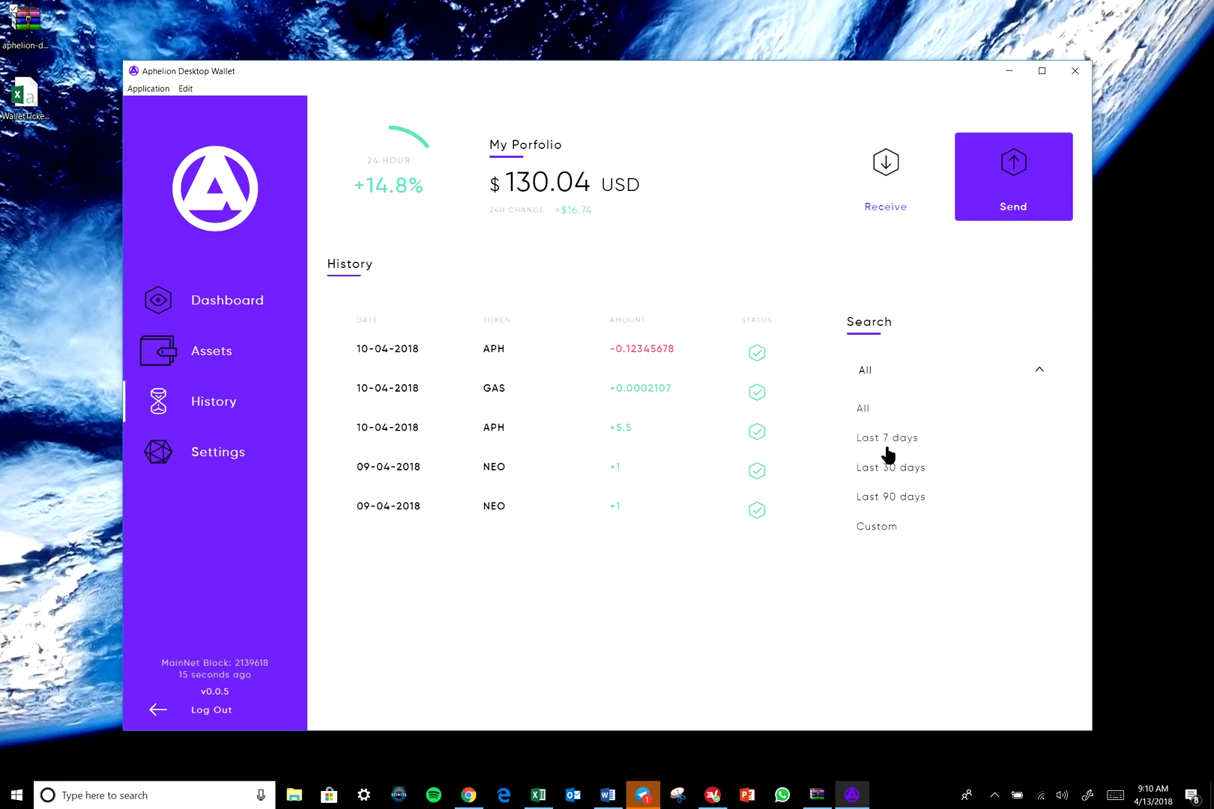
{"action": "left_click", "coordinate": [889, 526]}
{"action": "left_click", "coordinate": [1034, 443]}
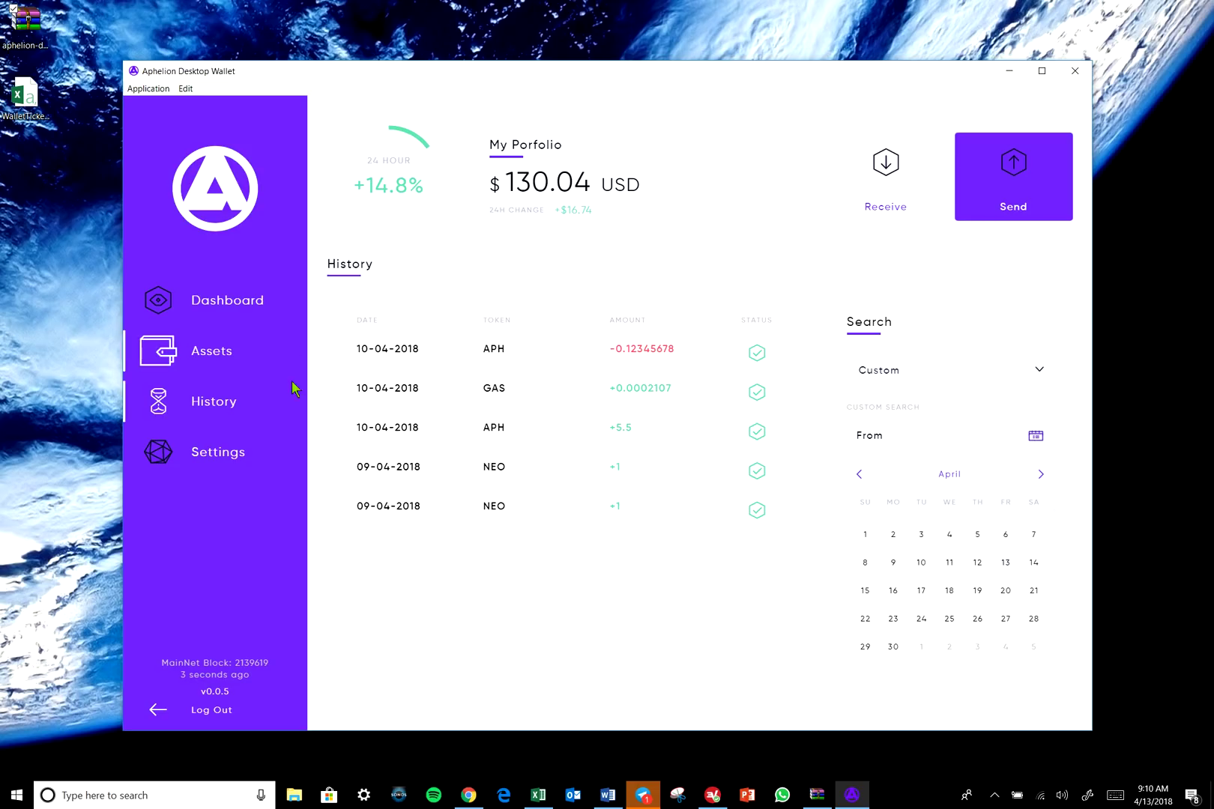
{"action": "left_click", "coordinate": [240, 465]}
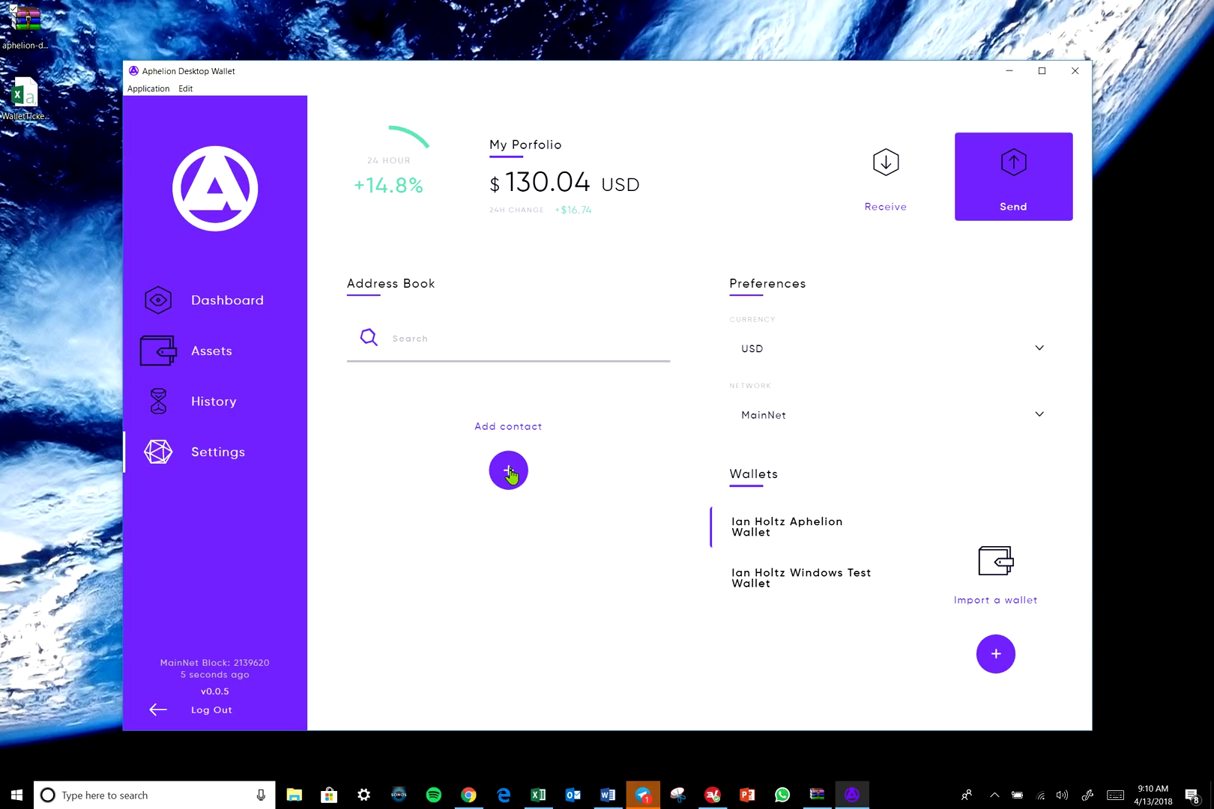
- Add an address book contact named 'Aphelion Test Address' with its wallet address pasted and completed
{"action": "left_click", "coordinate": [510, 472]}
{"action": "left_click", "coordinate": [549, 411]}
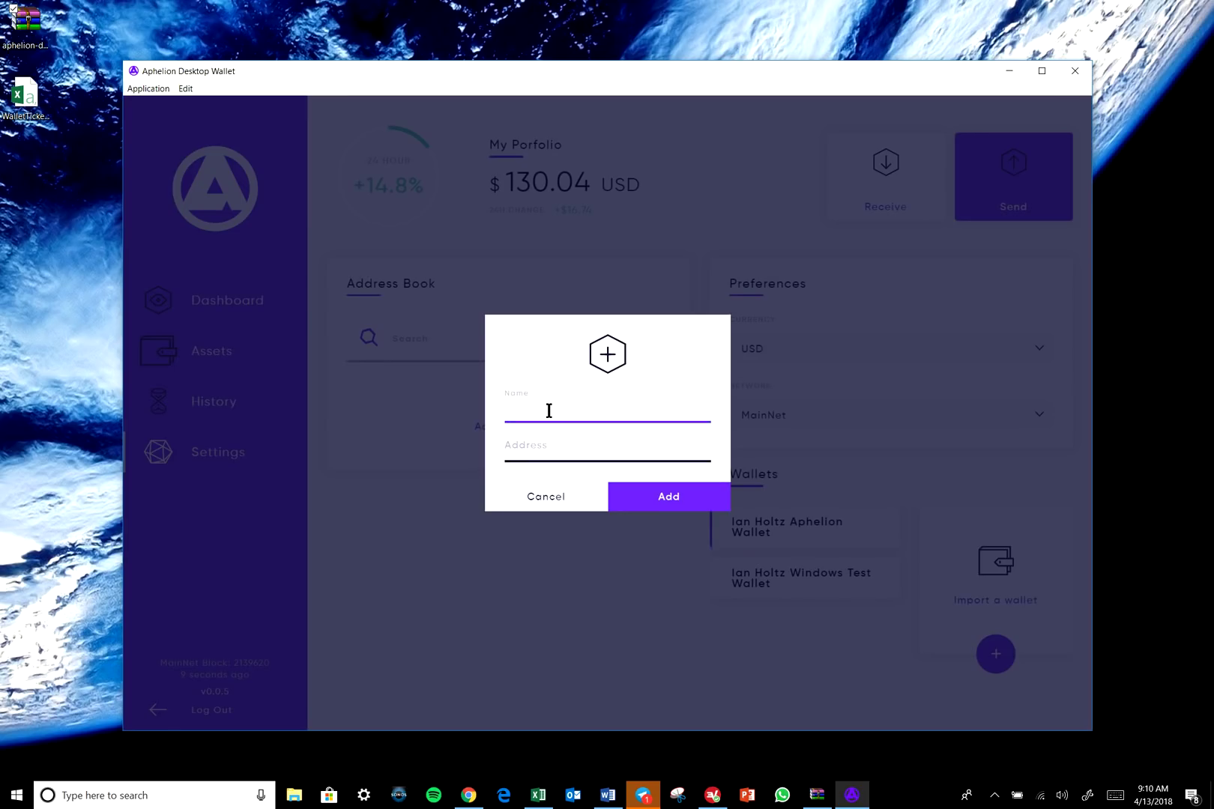
{"action": "type", "text": "Aphelion Test Address"}
{"action": "left_click", "coordinate": [548, 439]}
{"action": "key", "text": "ctrl+v"}
{"action": "type", "text": "904869054"}
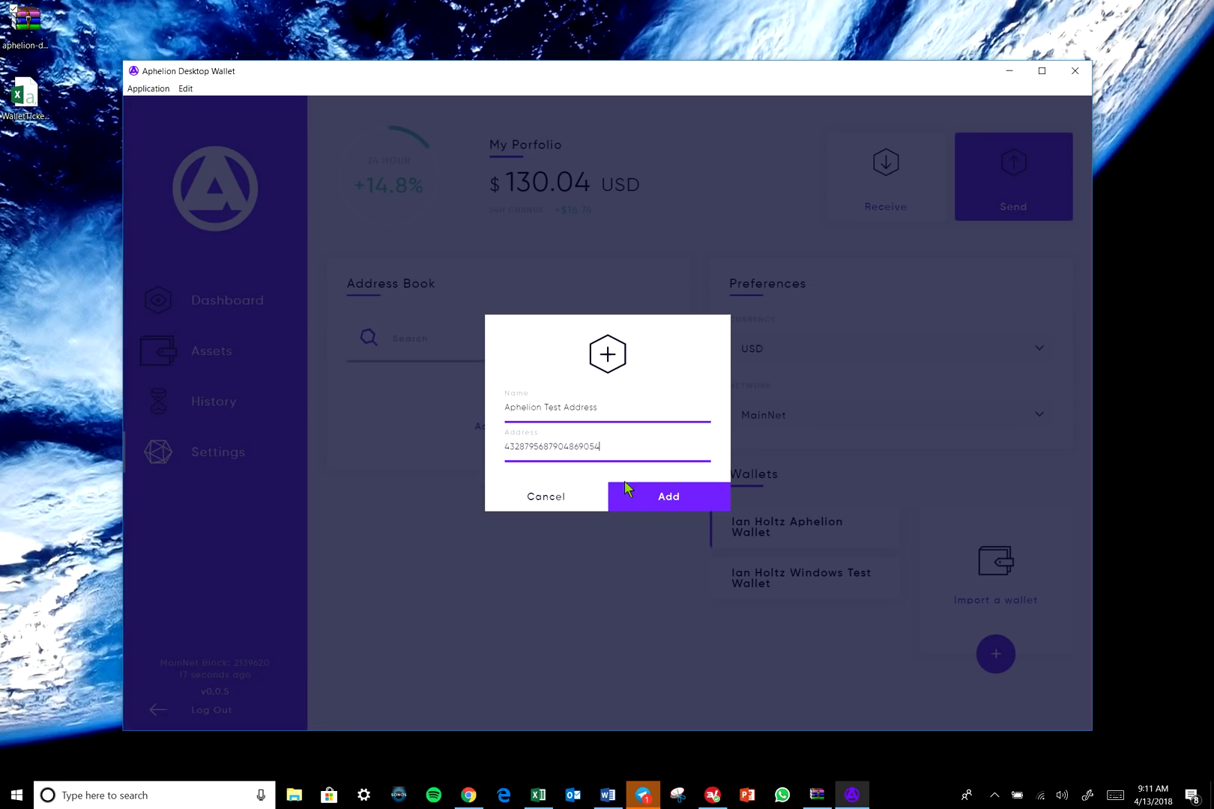
{"action": "left_click", "coordinate": [673, 512]}
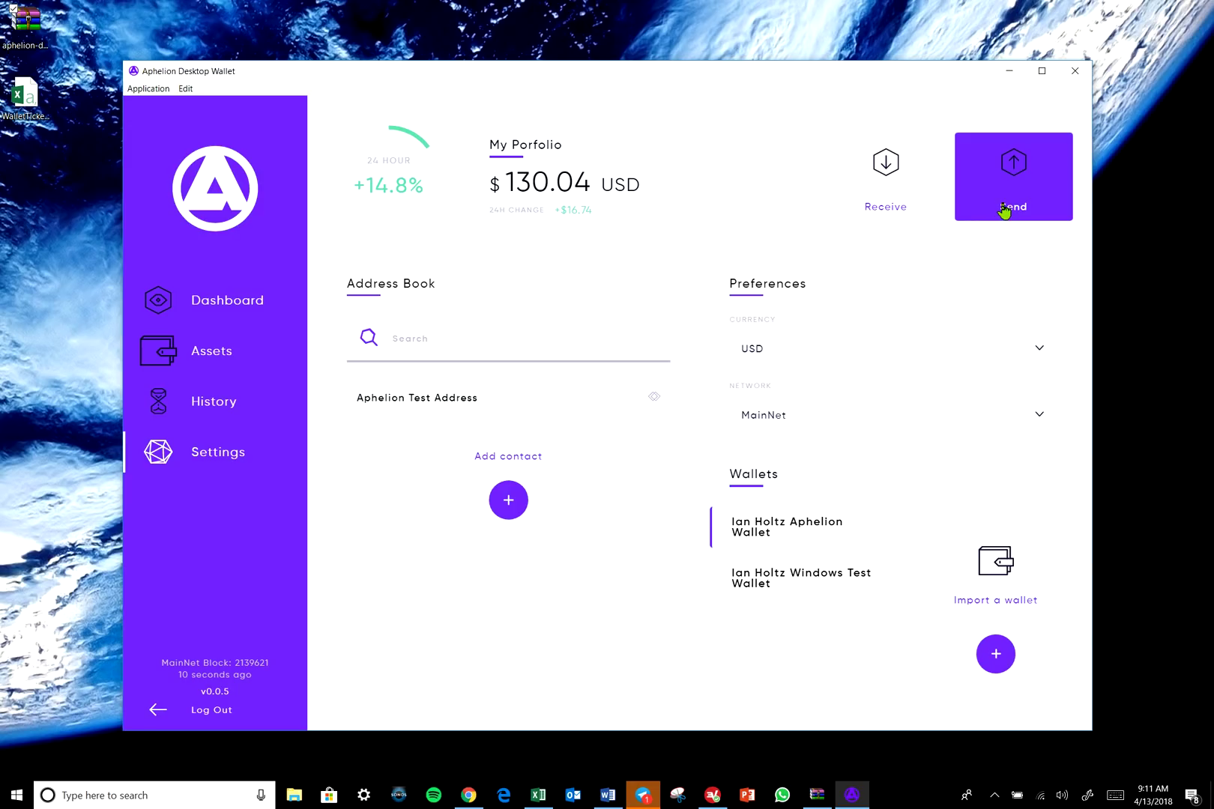
- Remove the Aphelion Test Address contact through its Edit dialog
{"action": "left_click", "coordinate": [470, 406]}
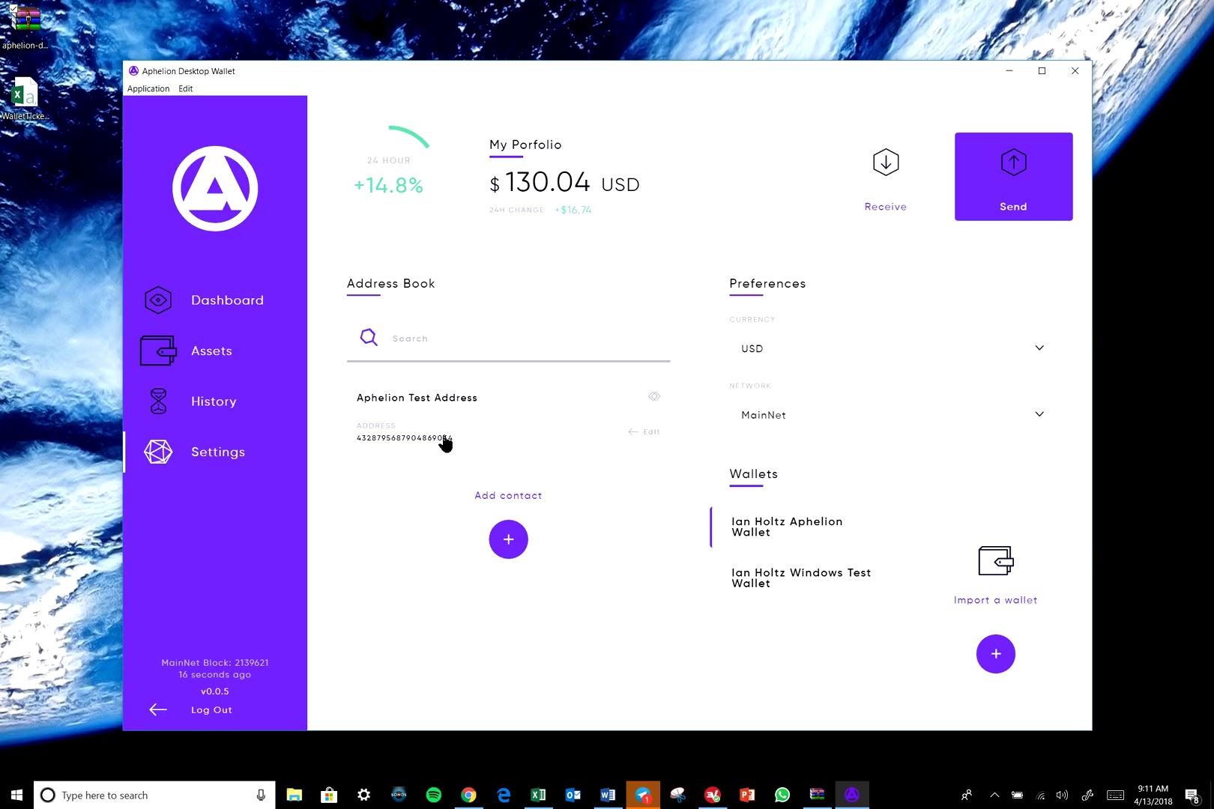
{"action": "left_click", "coordinate": [652, 433]}
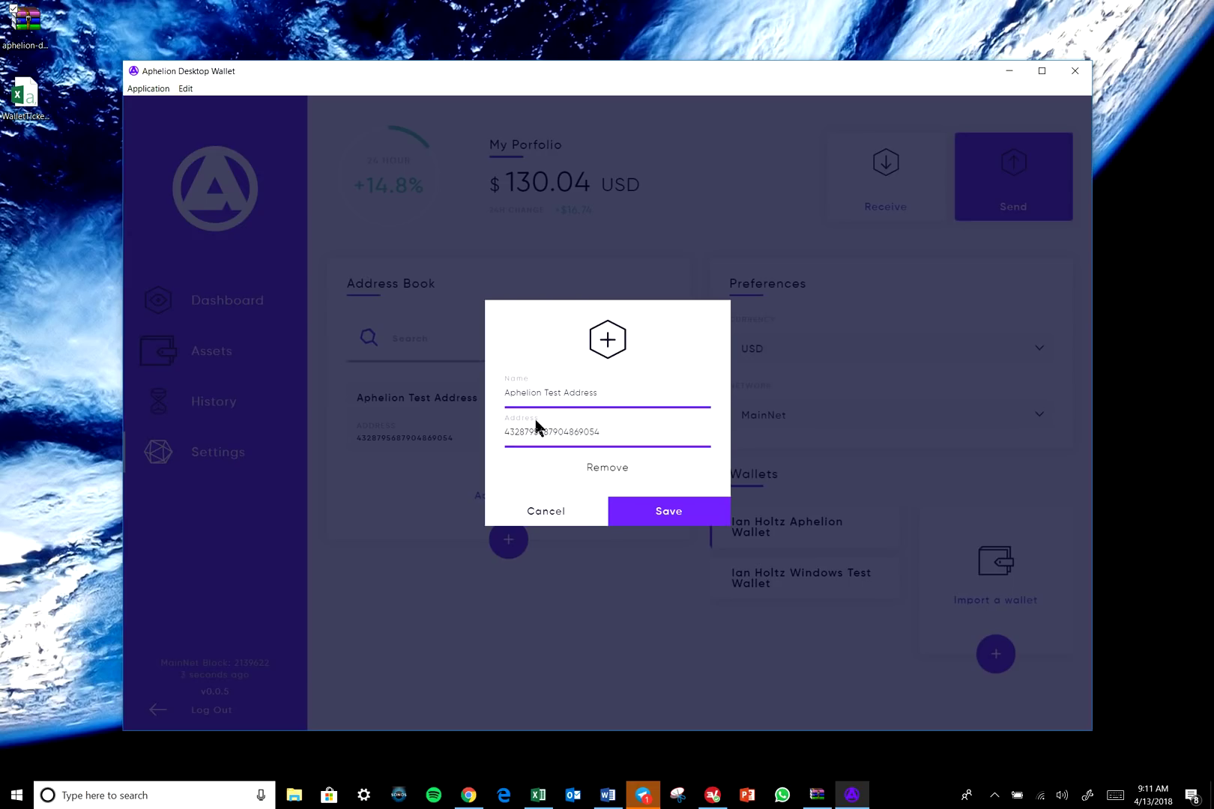
{"action": "left_click", "coordinate": [606, 467]}
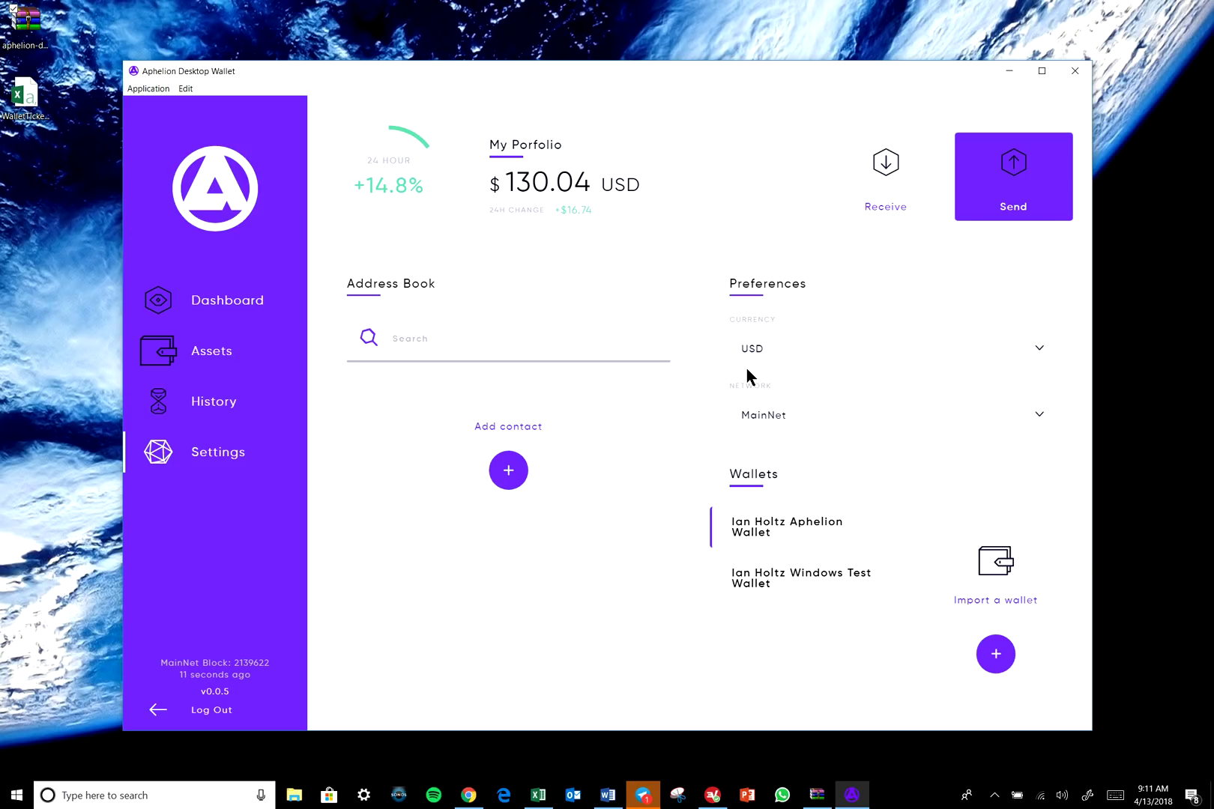
{"action": "left_click", "coordinate": [789, 350]}
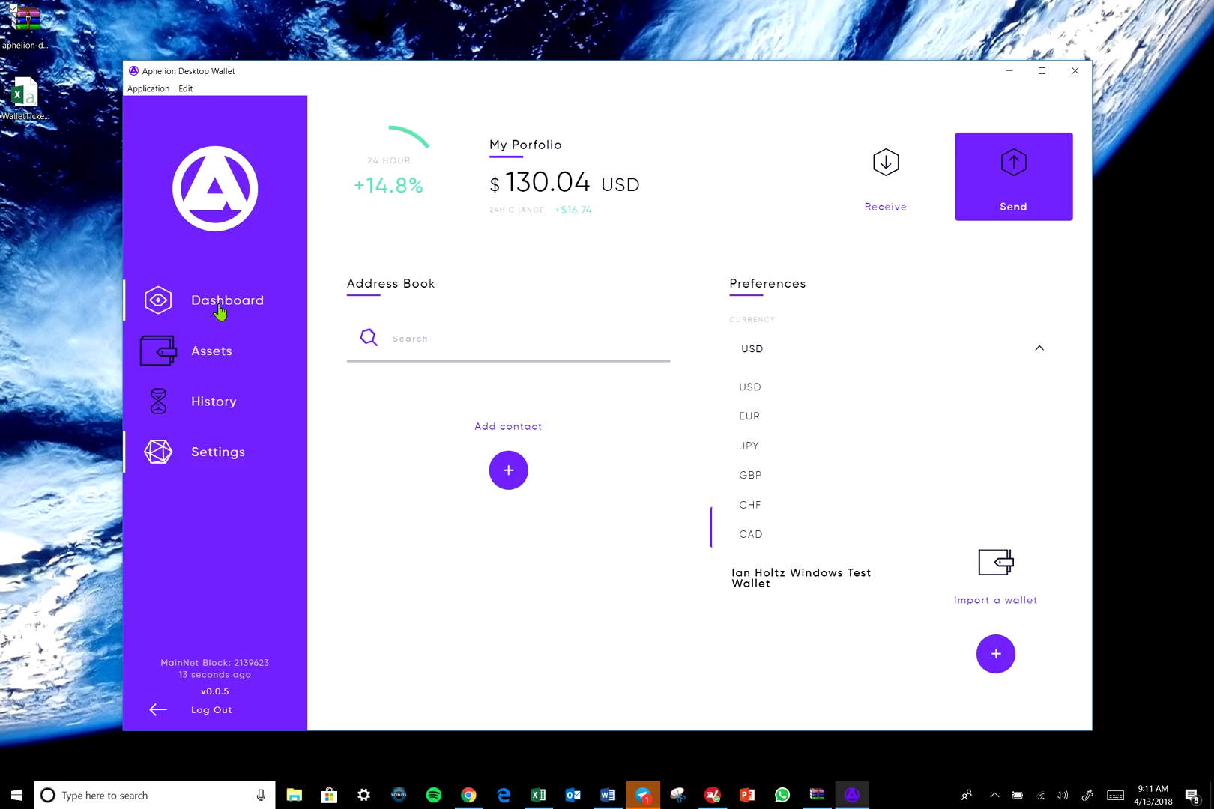
{"action": "left_click", "coordinate": [678, 548]}
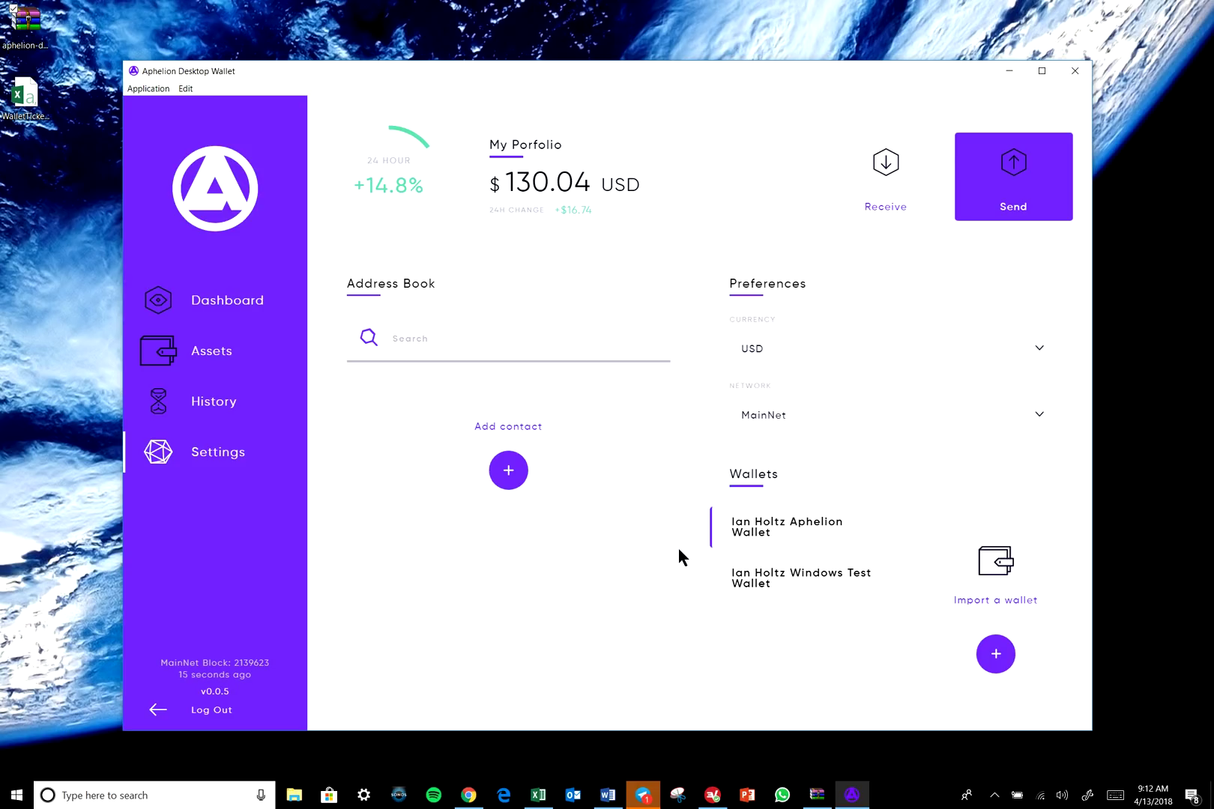
{"action": "left_click", "coordinate": [852, 419]}
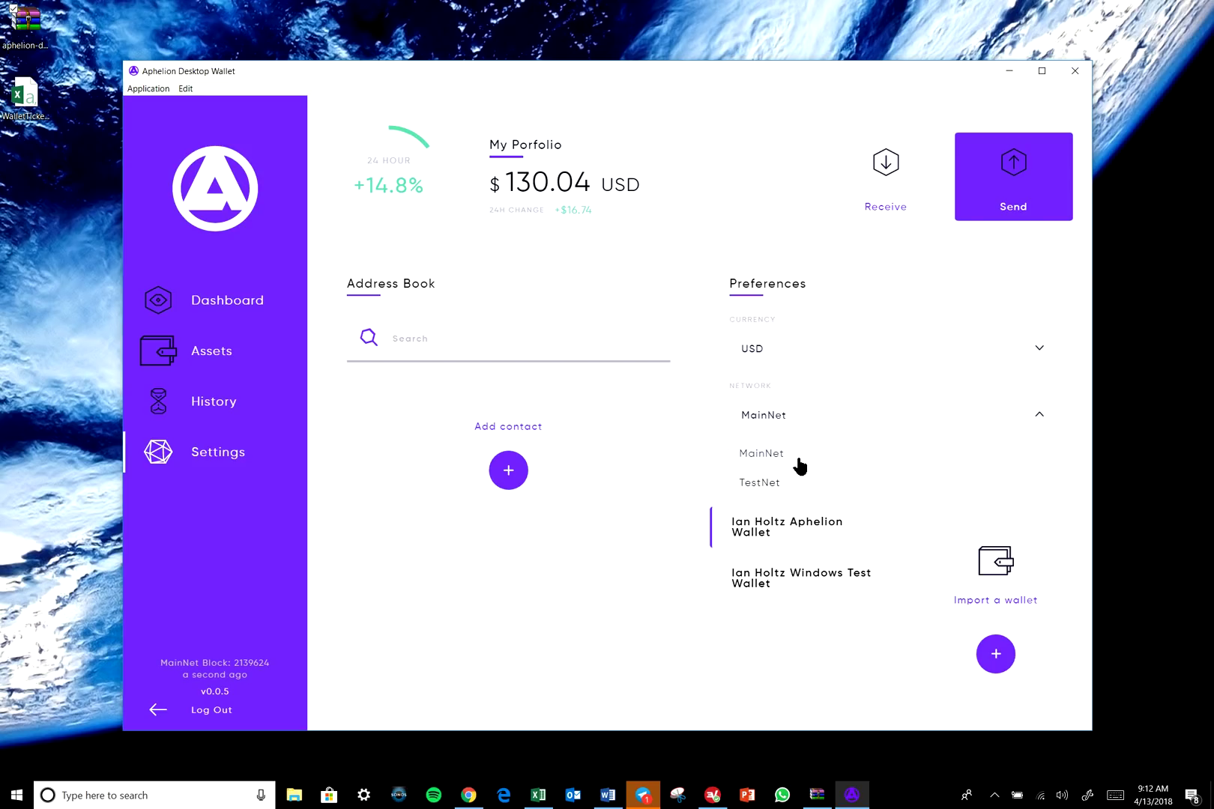
{"action": "left_click", "coordinate": [684, 523]}
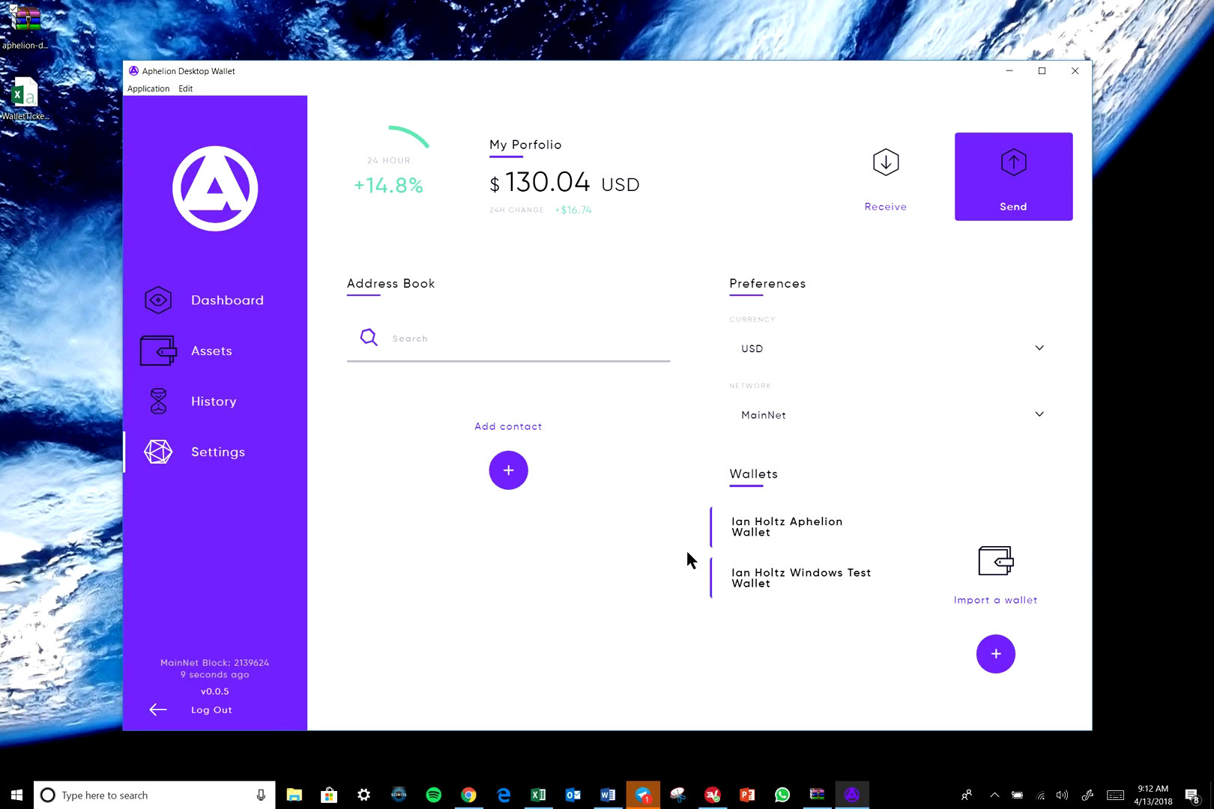
{"action": "left_click", "coordinate": [1013, 596]}
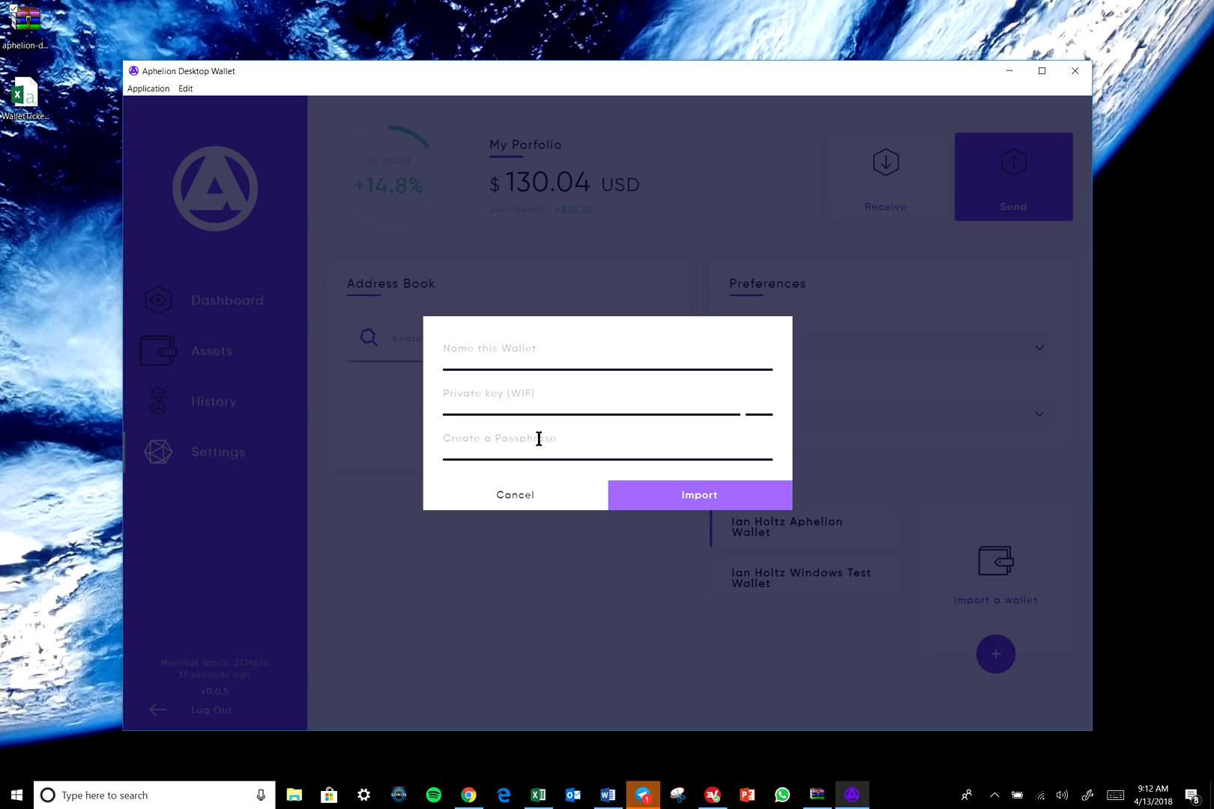
- Cancel the wallet import and go back to the dashboard
{"action": "left_click", "coordinate": [527, 505]}
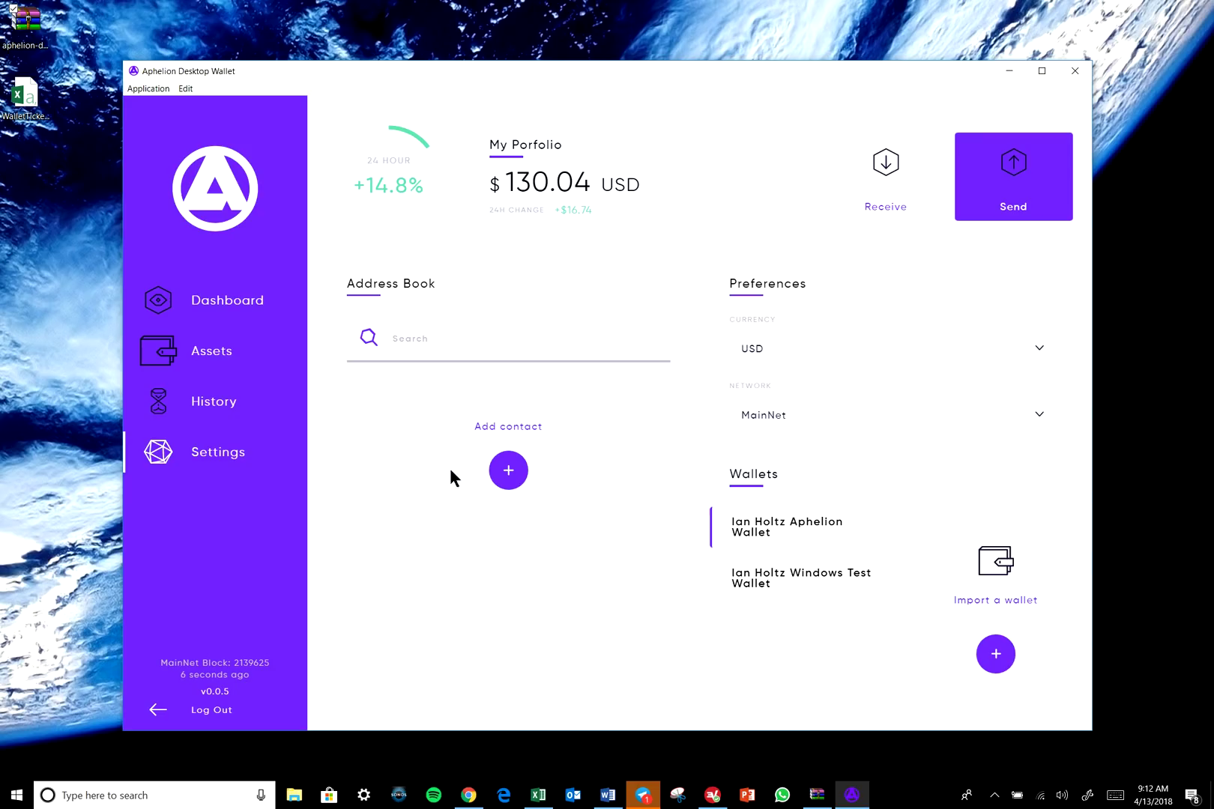
{"action": "left_click", "coordinate": [217, 303]}
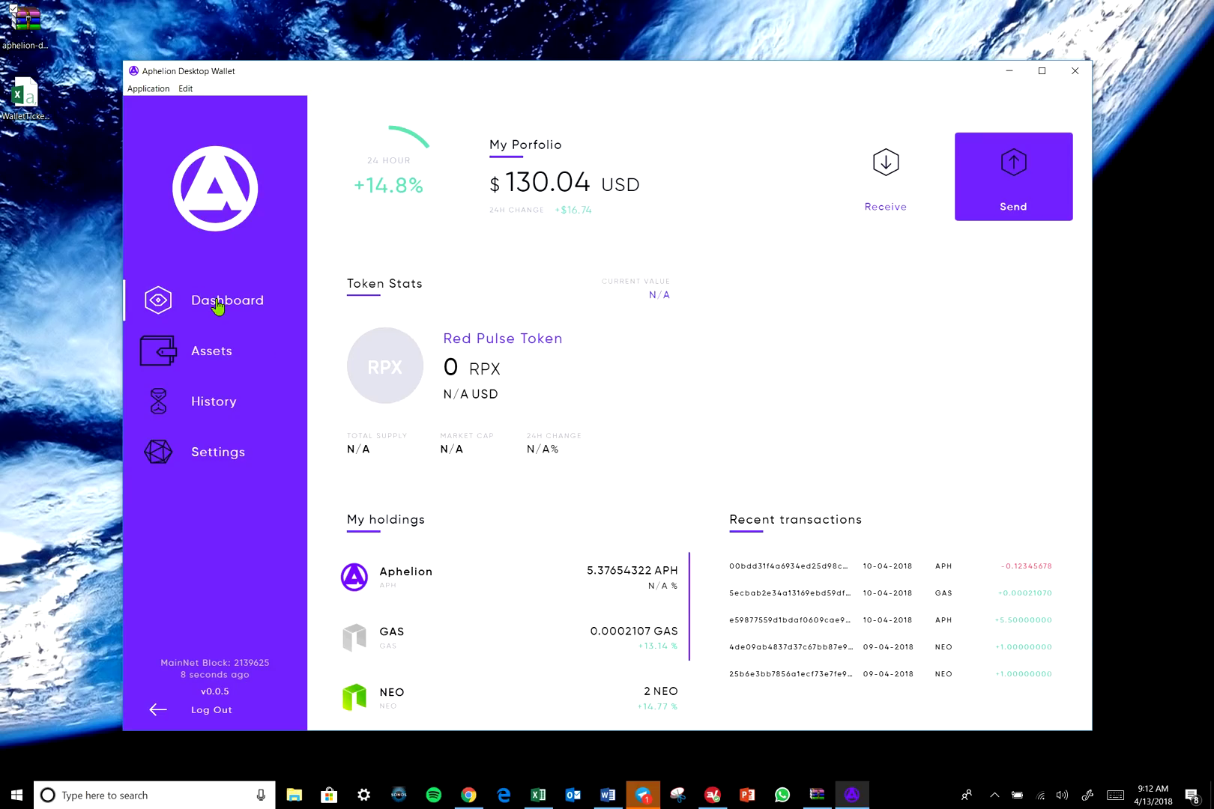